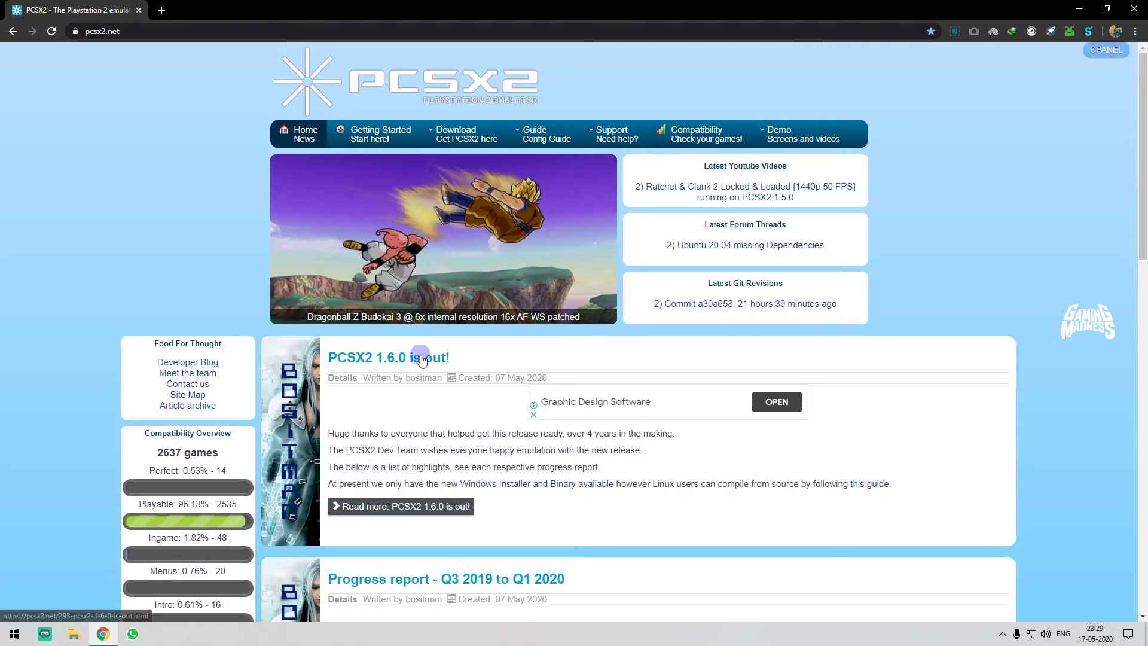
# Step: Open the PCSX2 1.6.0 article and go to the site's Windows releases download page
pyautogui.click(390, 366)
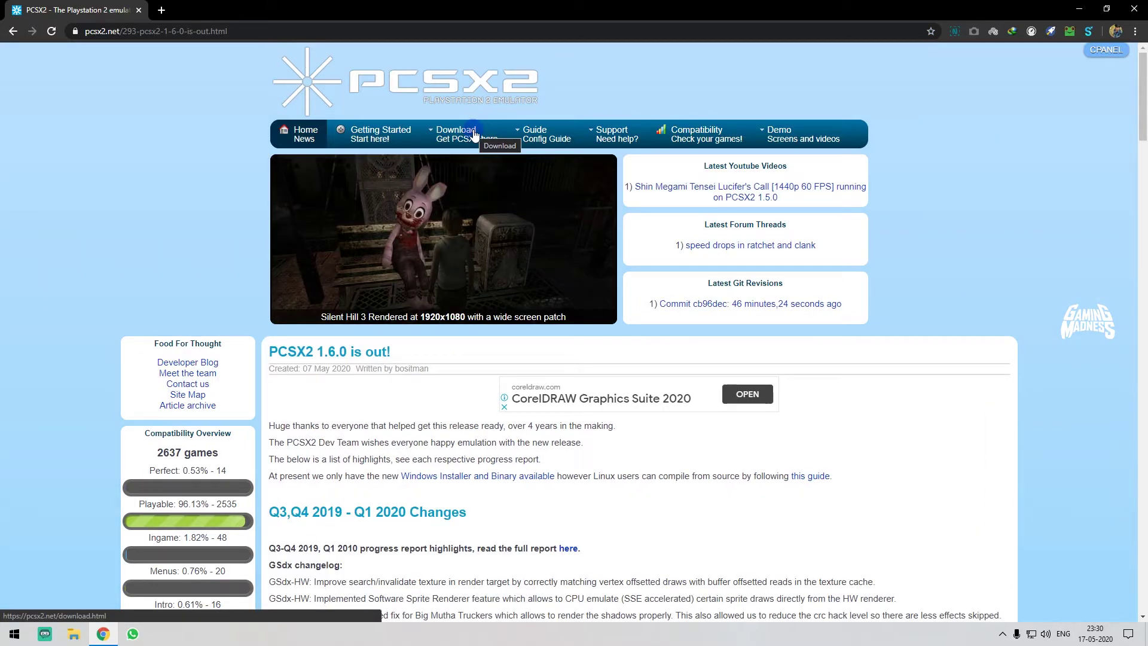
pyautogui.click(445, 136)
pyautogui.click(470, 202)
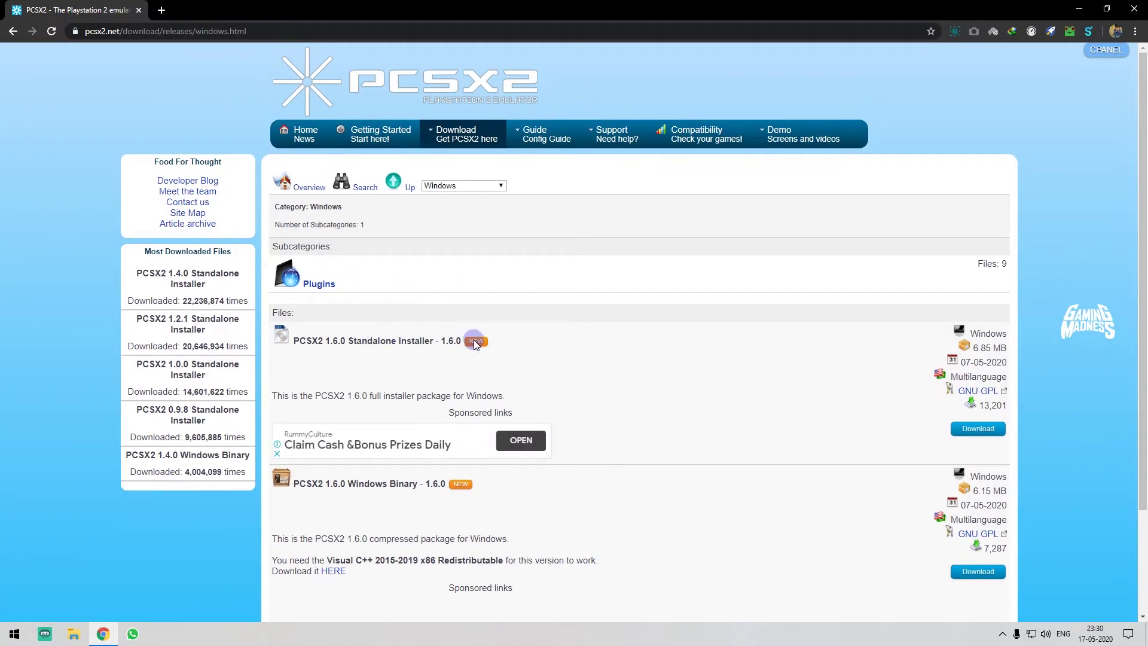
# Step: Download pcsx2-1.6.0-setup_2.exe with IDM and open its Downloads\Programs folder
pyautogui.click(989, 429)
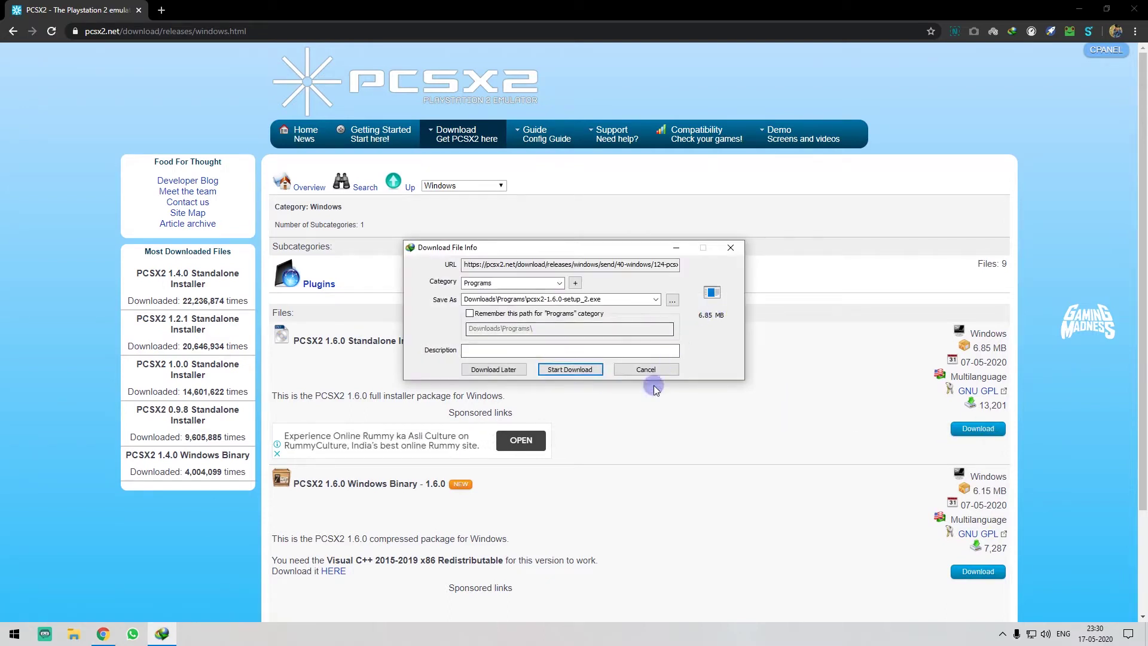
pyautogui.click(569, 369)
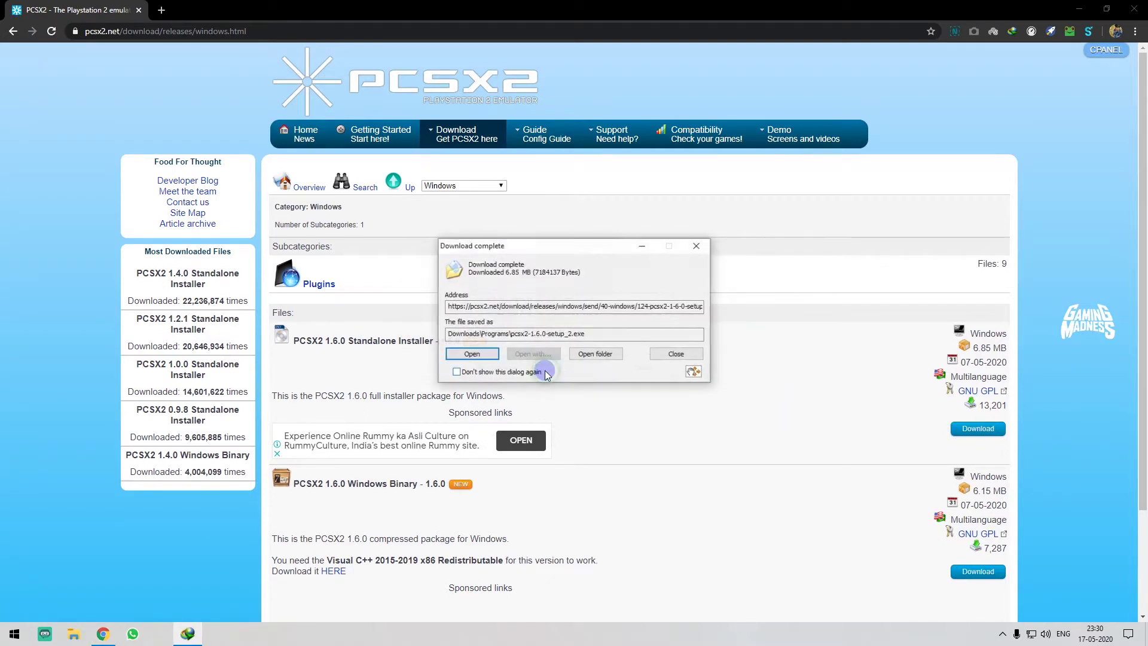
pyautogui.click(602, 357)
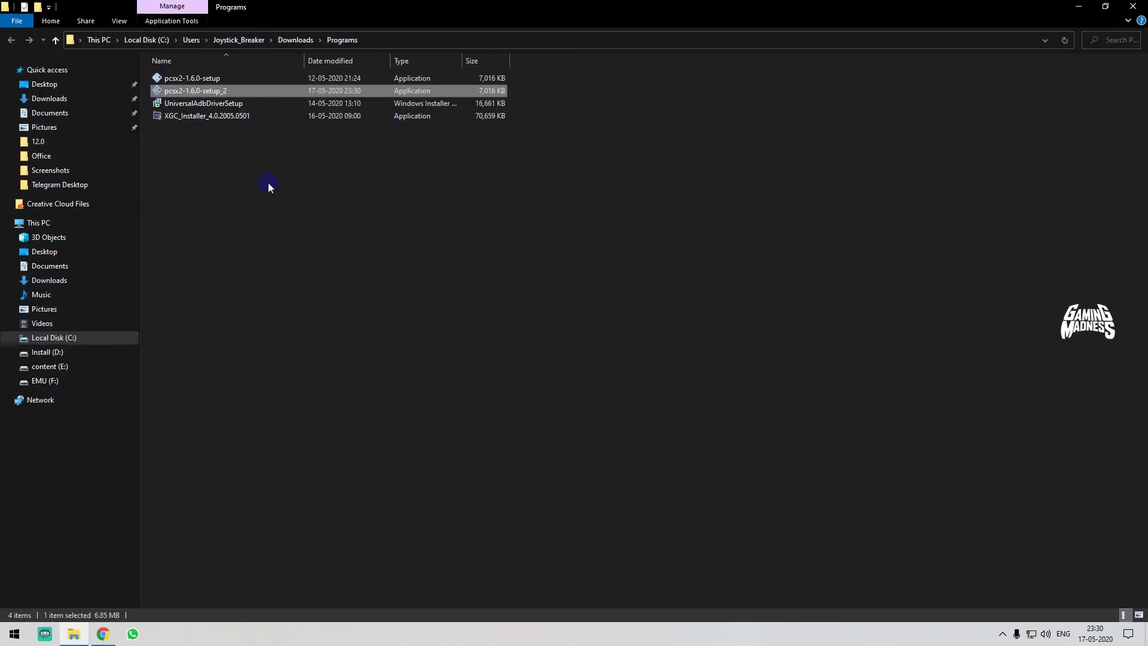
# Step: Create a PS2 EMU folder on EMU (F:), paste the setup file into it and run it
pyautogui.click(43, 354)
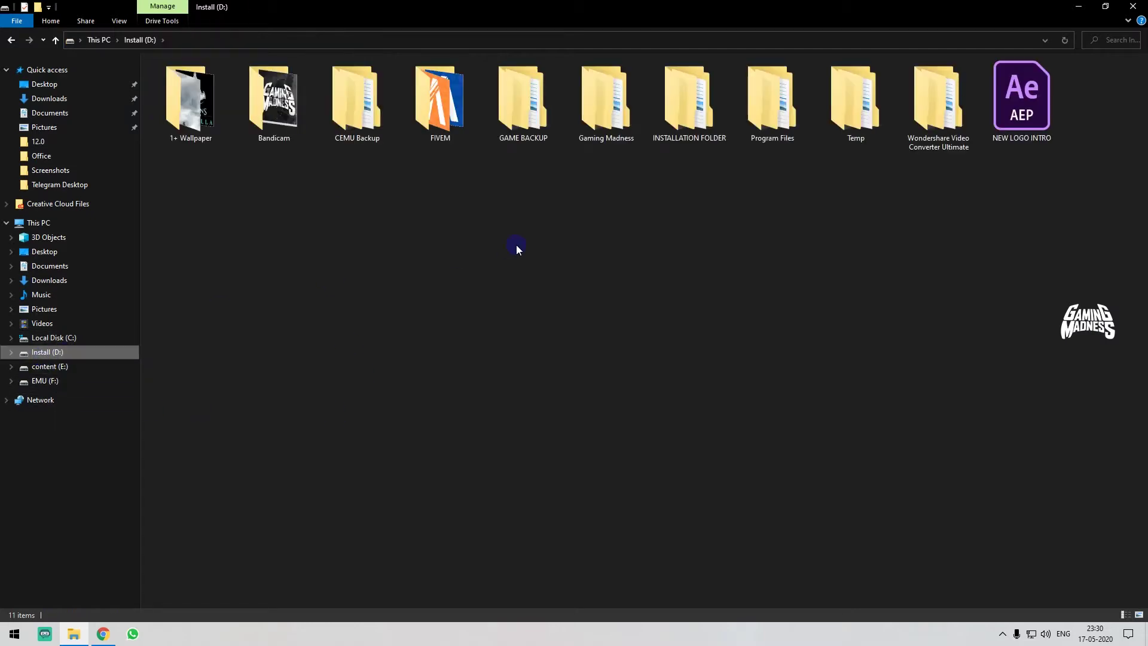
pyautogui.click(54, 381)
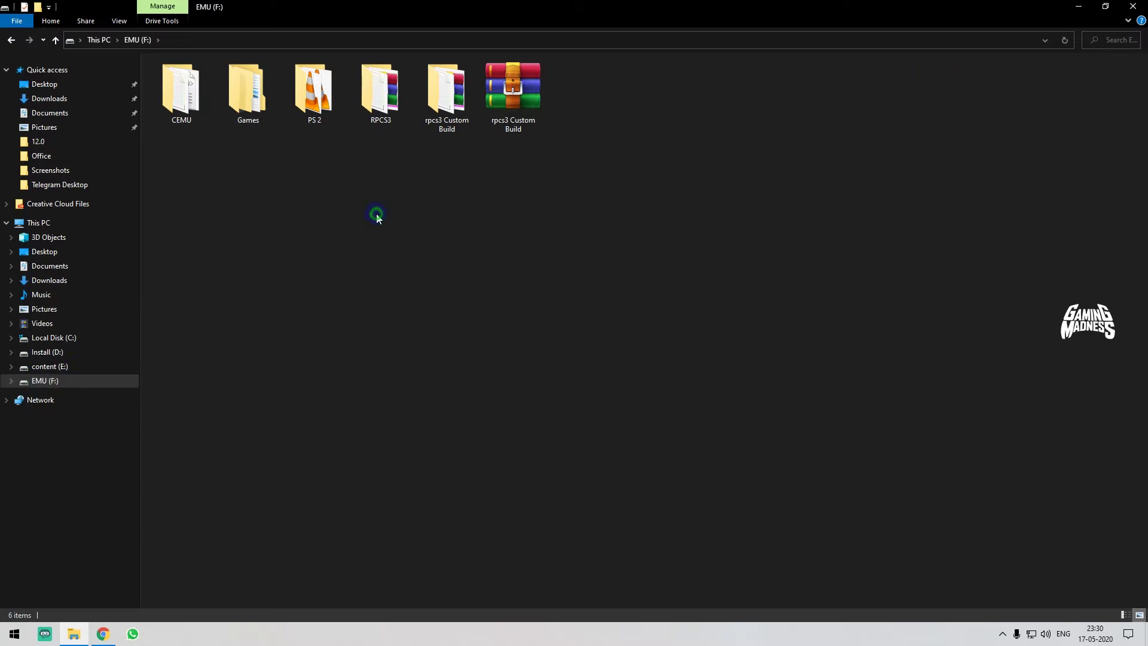
pyautogui.hotkey('ctrl', 'shift', 'n')
pyautogui.write('PS@')
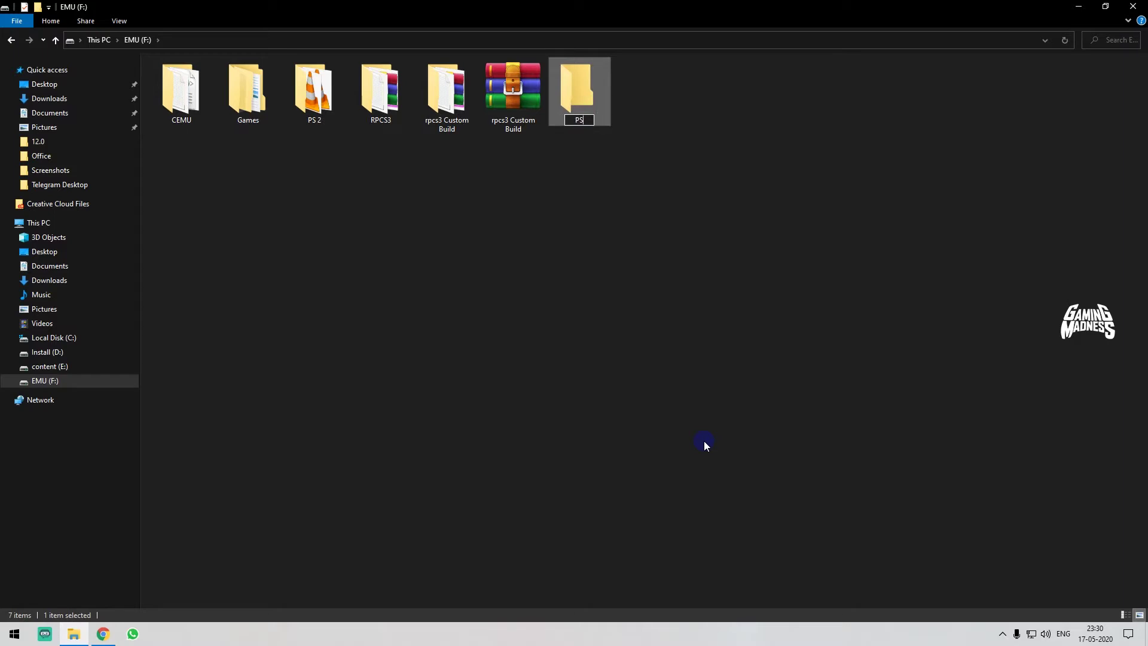
pyautogui.write(' EMU')
pyautogui.press('Return')
pyautogui.press('Return')
pyautogui.hotkey('ctrl', 'v')
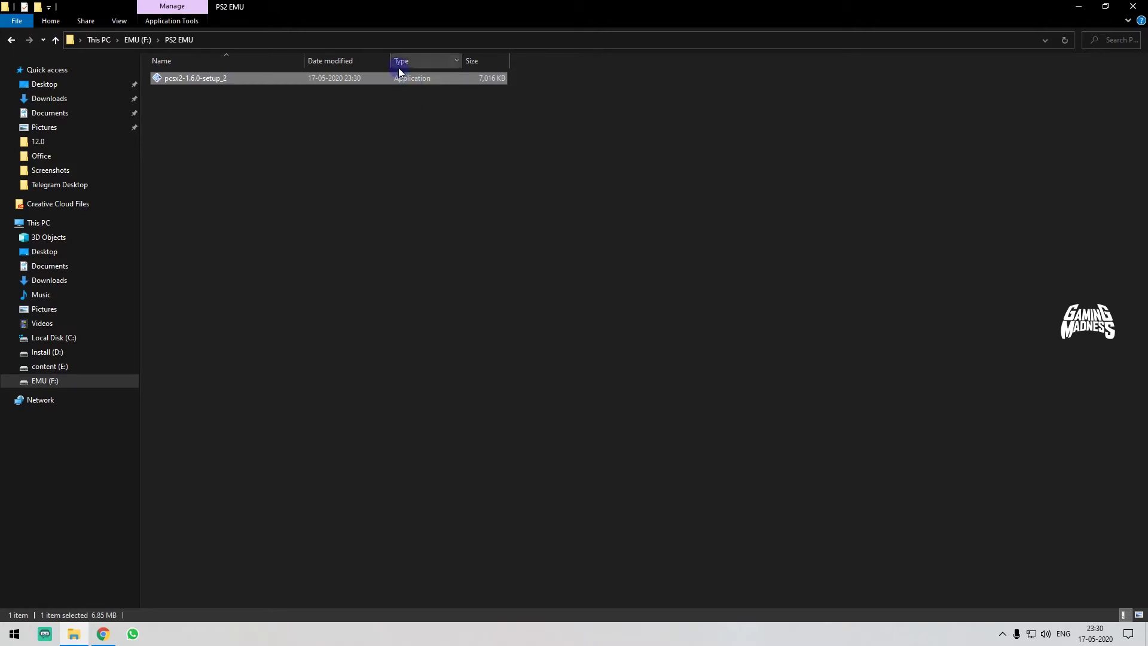
pyautogui.doubleClick(194, 83)
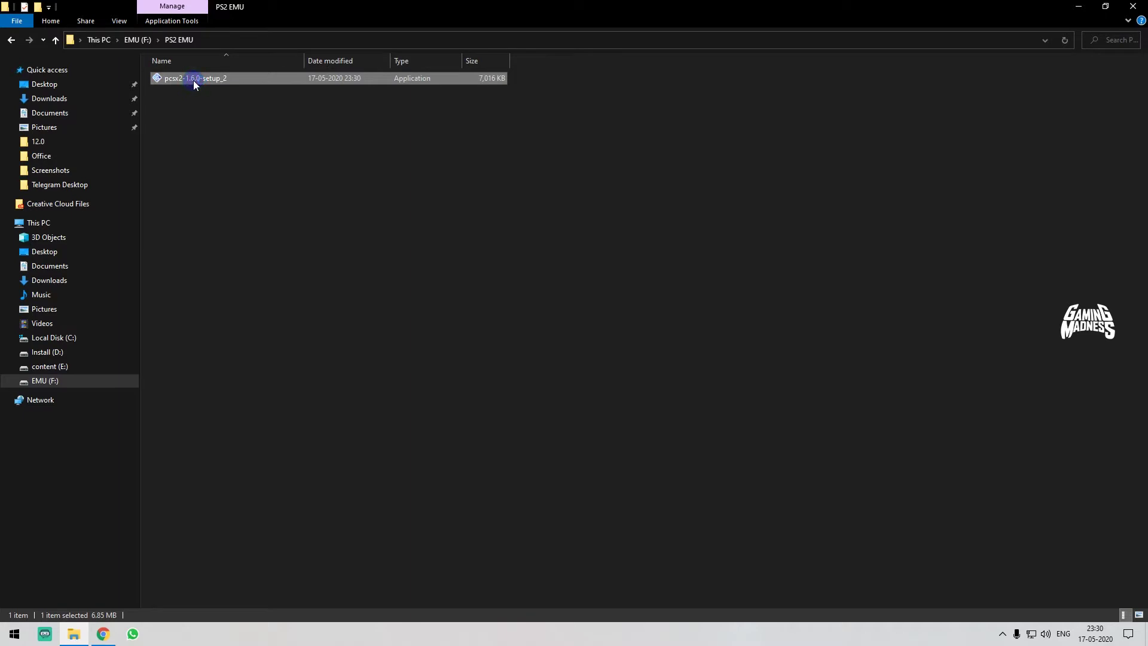
# Step: Run a Normal Installation of PCSX2 1.6.0 with default components and location, then launch it
pyautogui.click(456, 282)
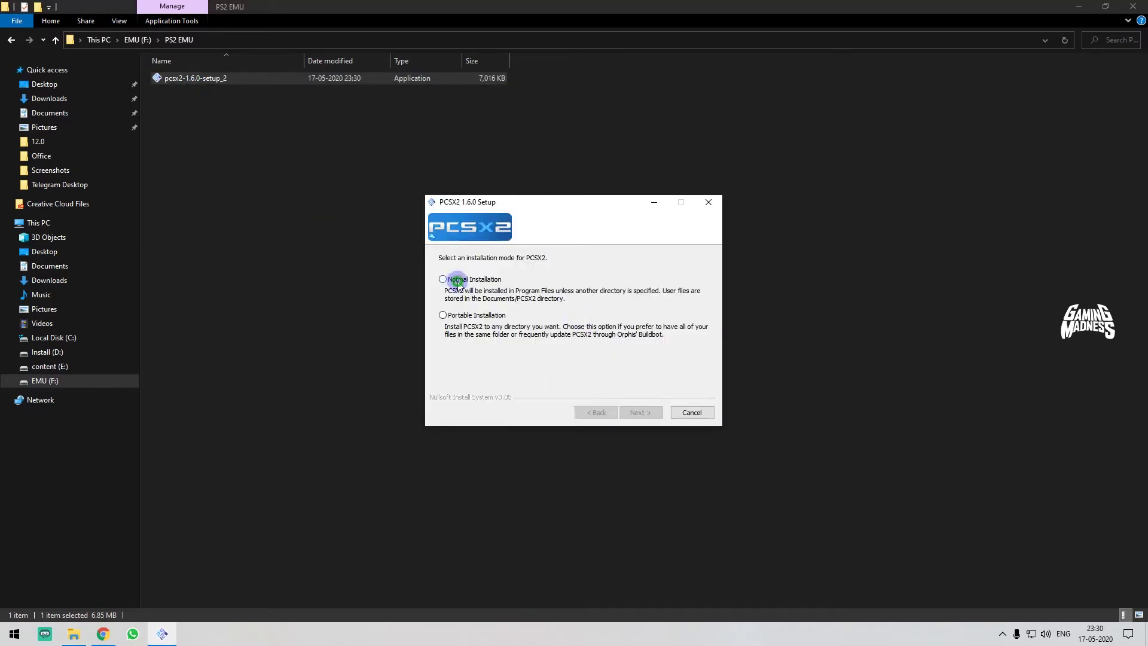
pyautogui.click(636, 412)
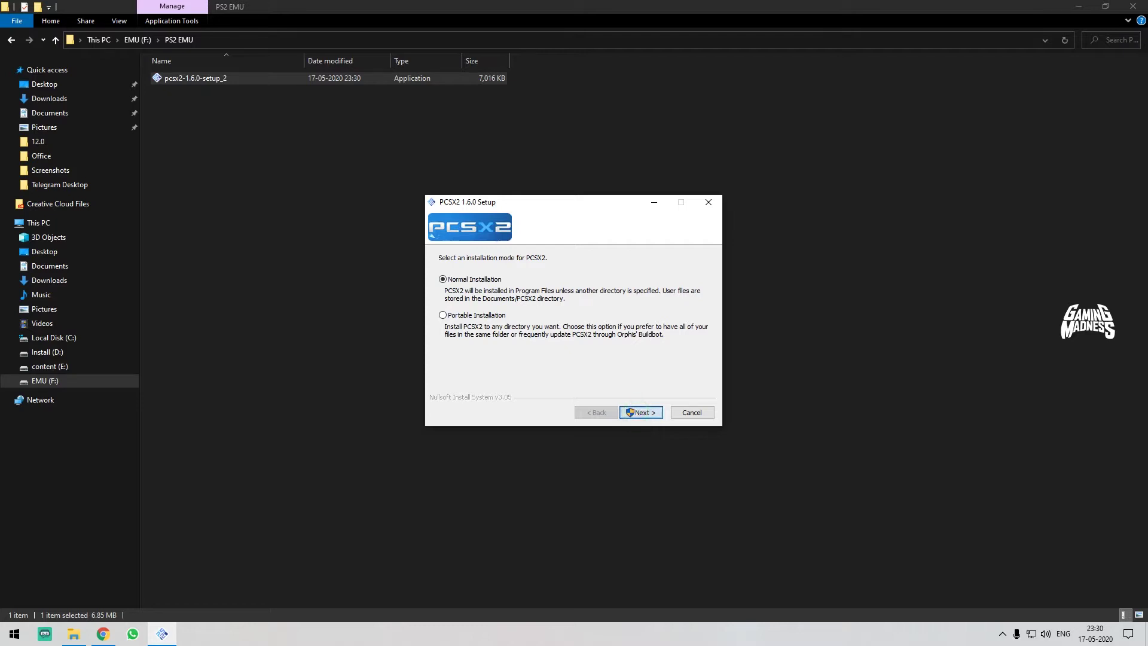
pyautogui.click(528, 402)
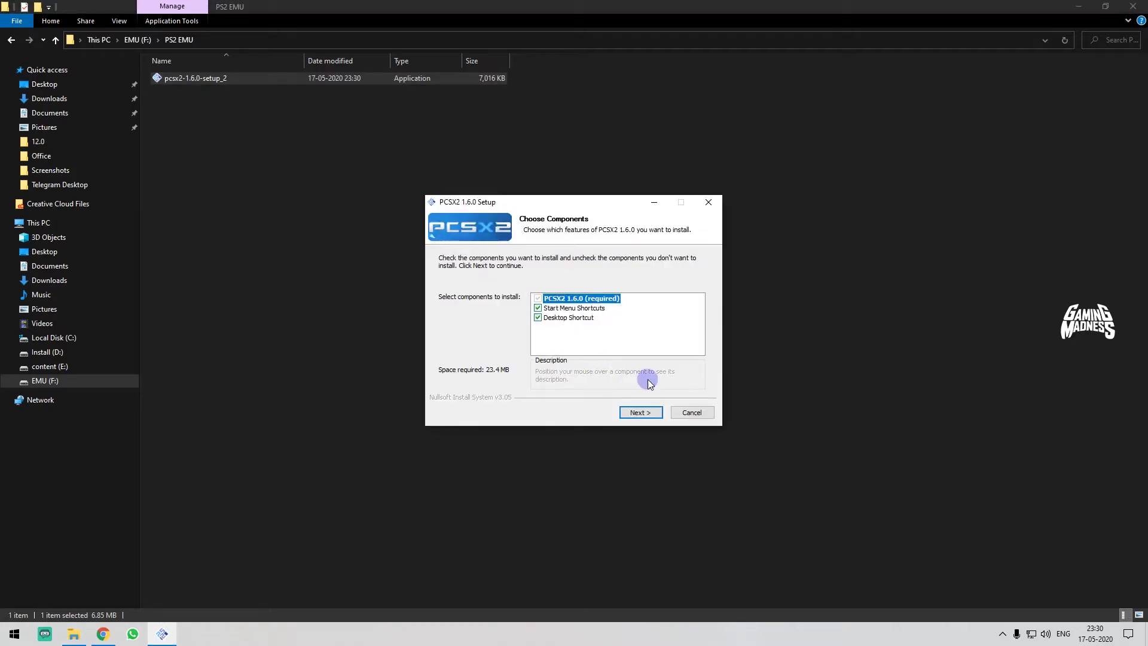
pyautogui.click(640, 413)
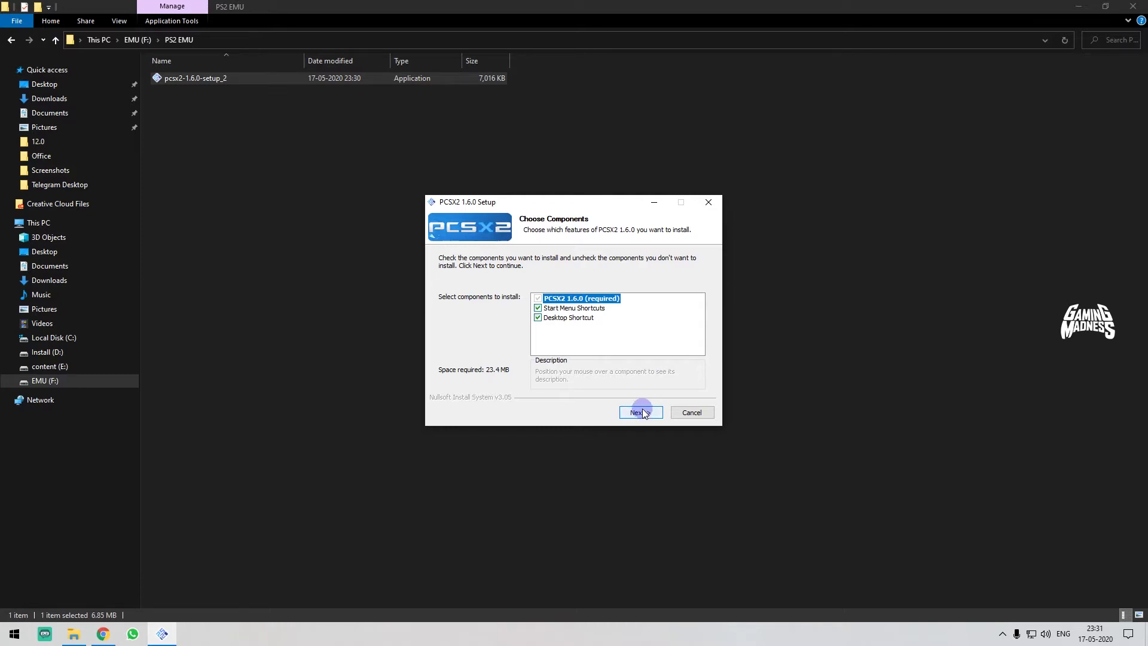
pyautogui.click(643, 412)
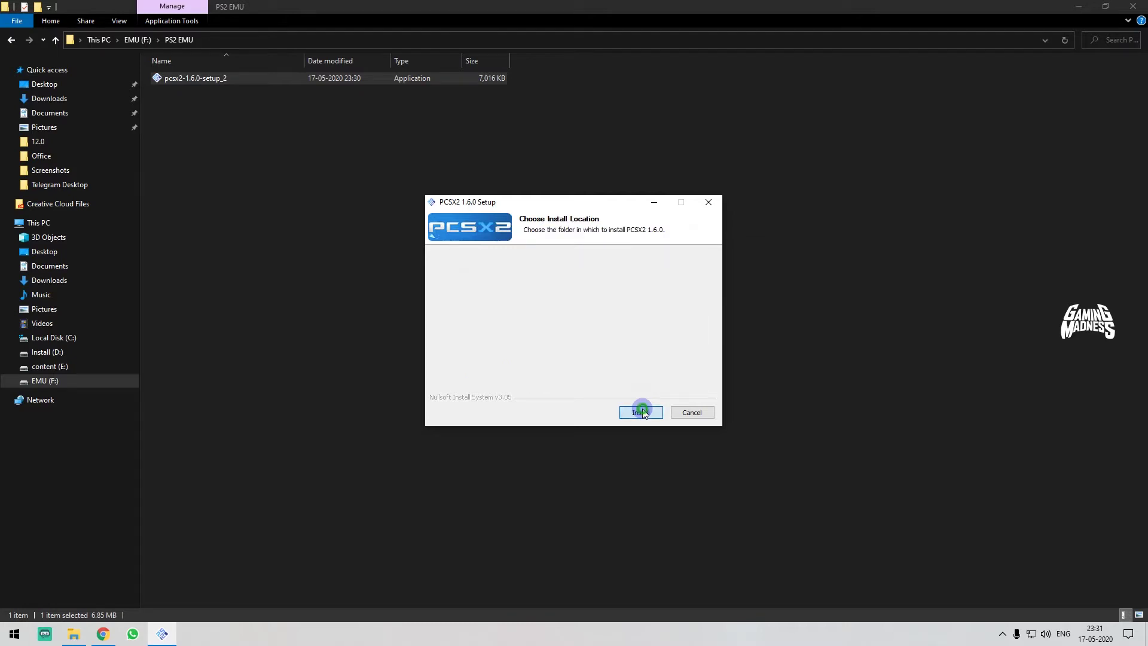
pyautogui.click(641, 413)
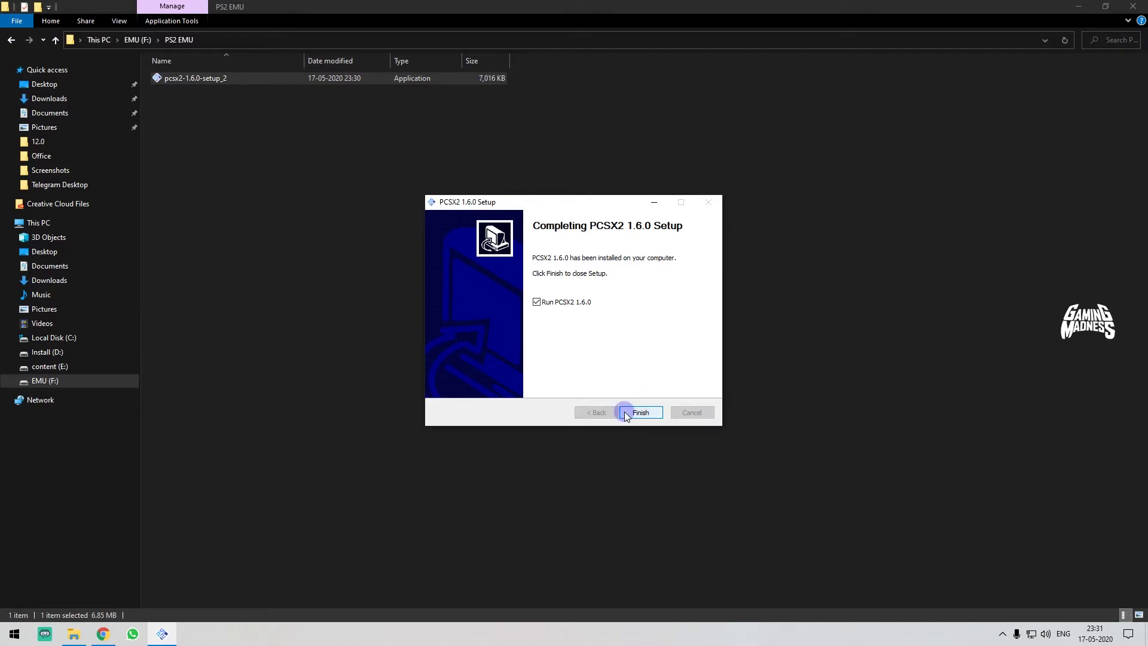
pyautogui.click(625, 414)
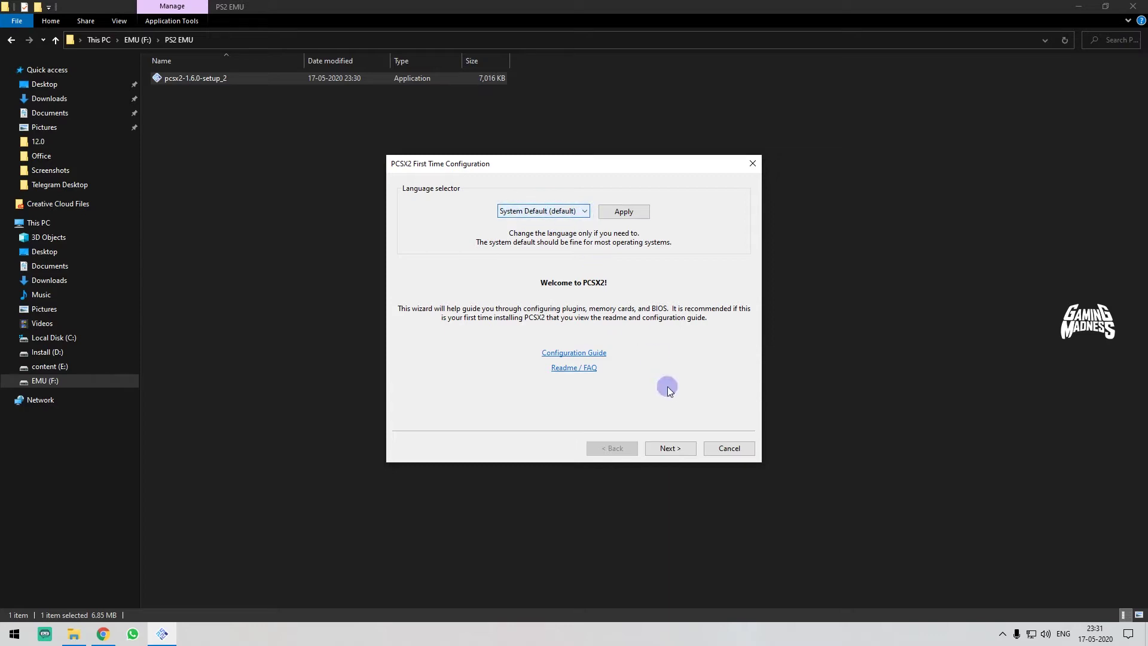
# Step: Skip the language page and set the GS renderer to Direct3D 11 (Hardware) on the GTX 960
pyautogui.click(686, 448)
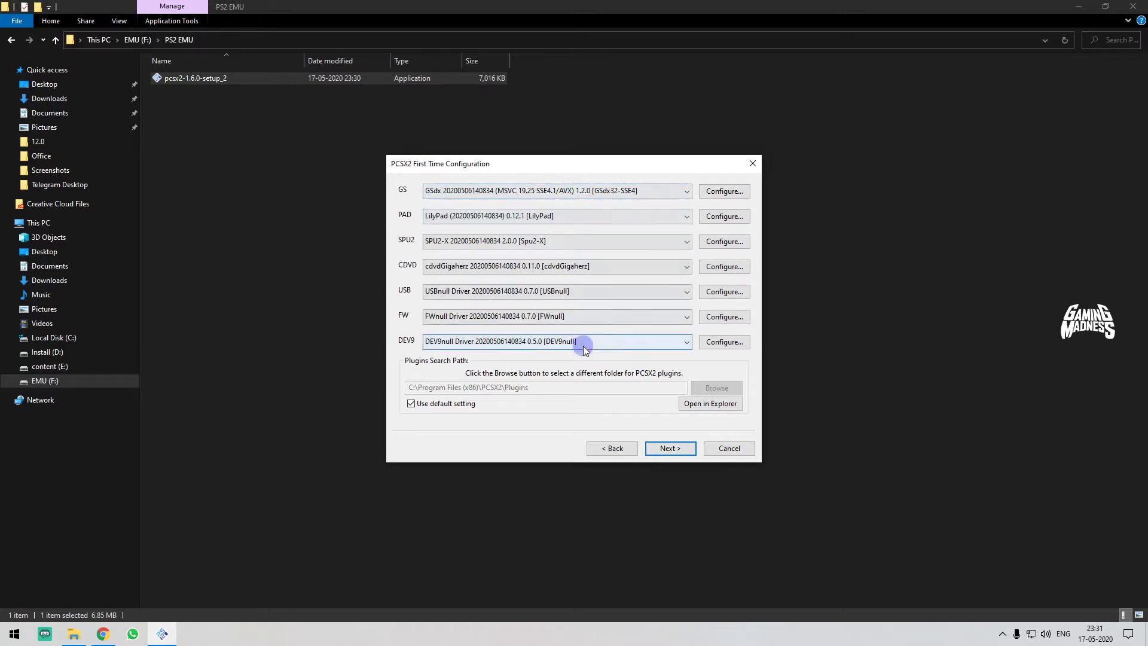
pyautogui.click(725, 191)
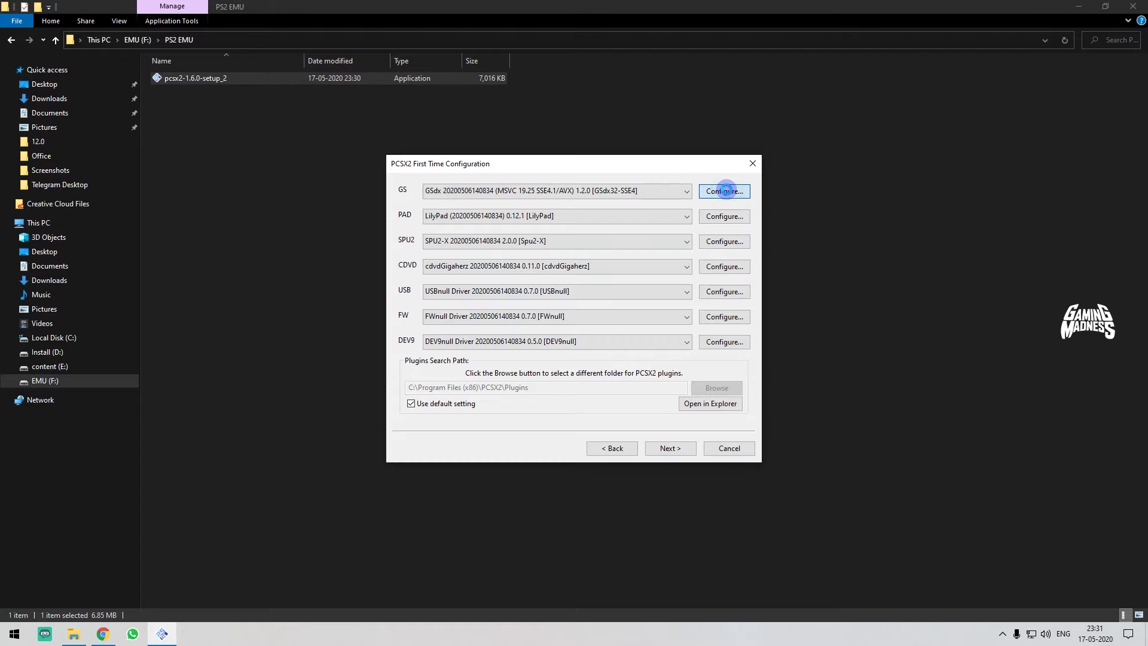
pyautogui.click(638, 191)
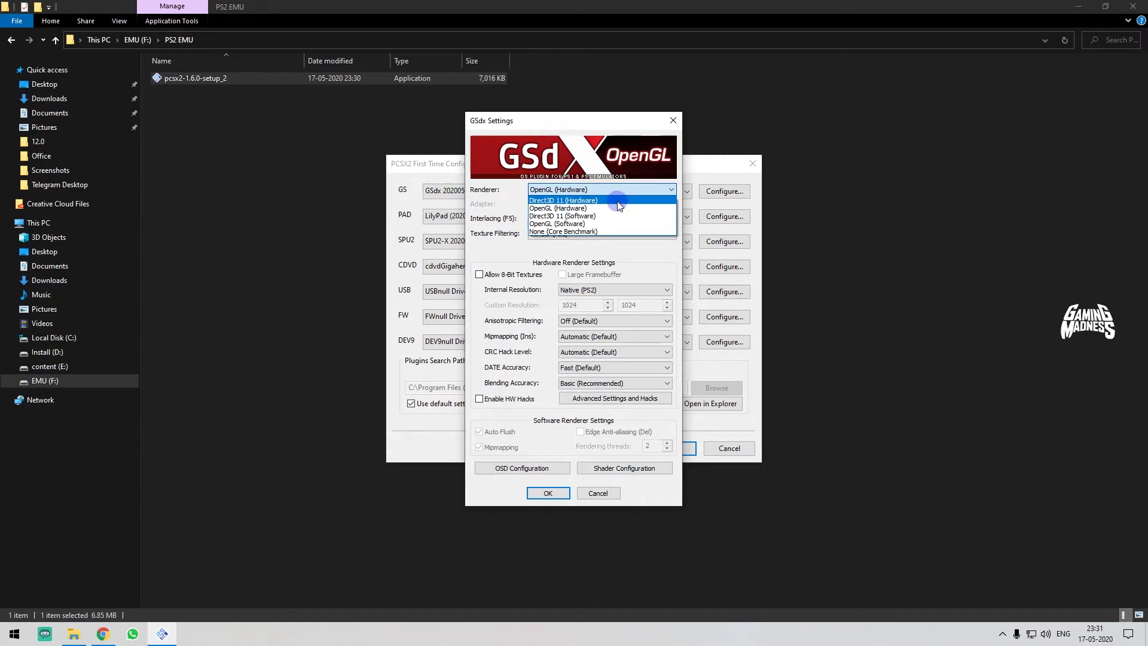
pyautogui.click(618, 201)
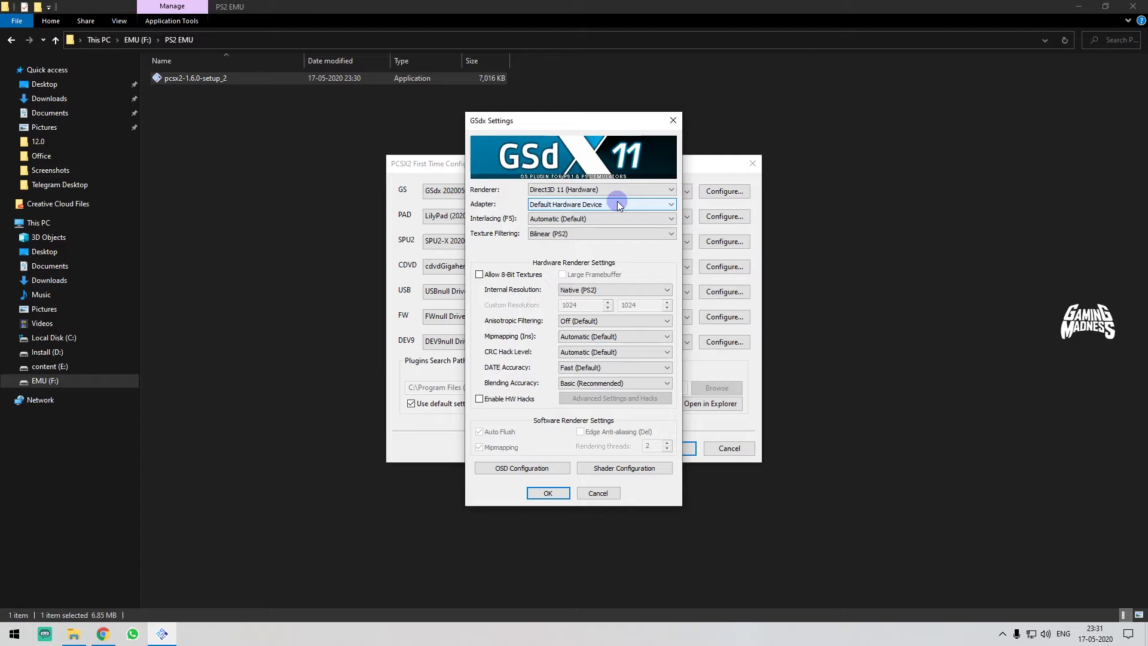
pyautogui.click(619, 205)
pyautogui.click(605, 223)
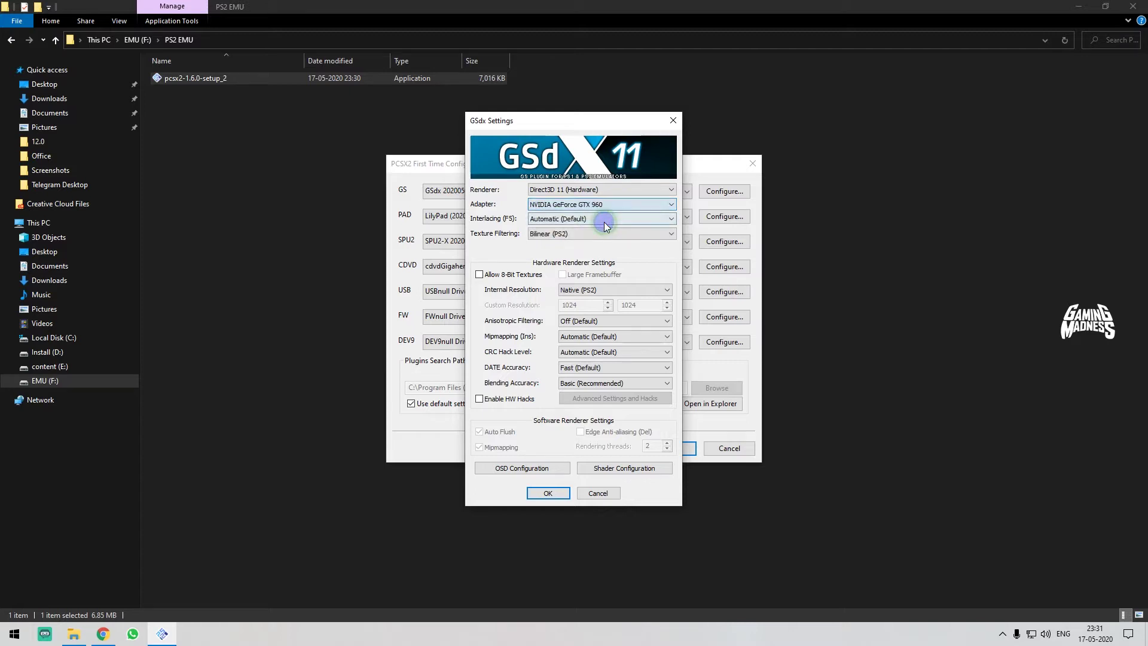
pyautogui.click(605, 222)
pyautogui.click(605, 222)
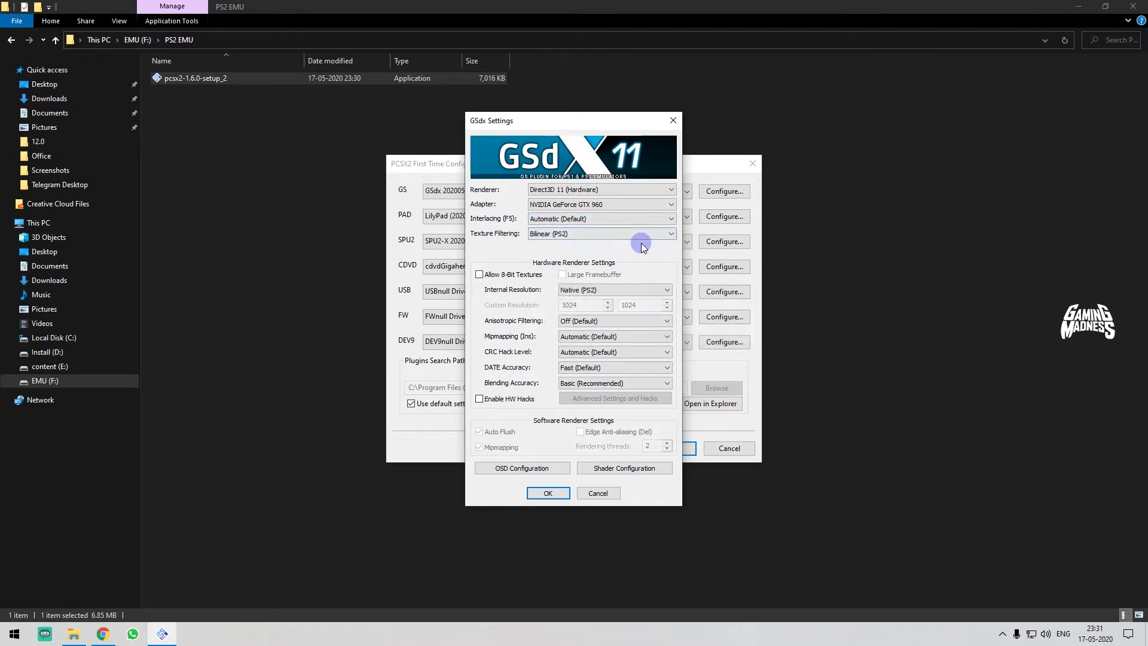
# Step: Set internal resolution to 3x Native (~1080p) with 16x anisotropic filtering and save
pyautogui.click(600, 291)
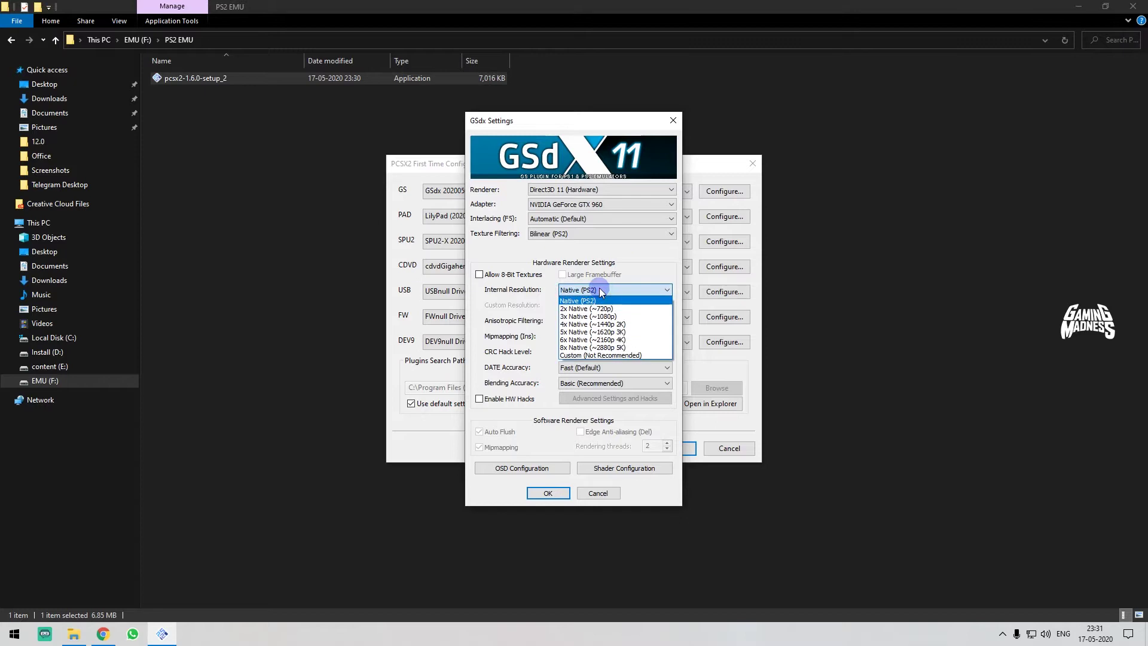
pyautogui.click(606, 318)
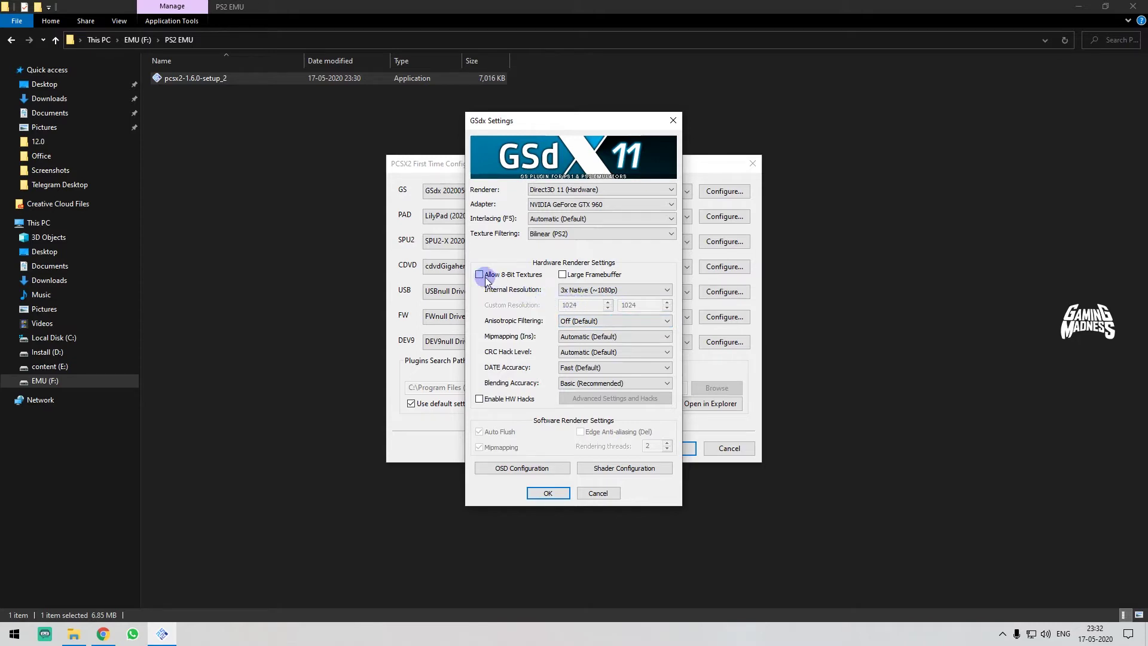
pyautogui.click(588, 321)
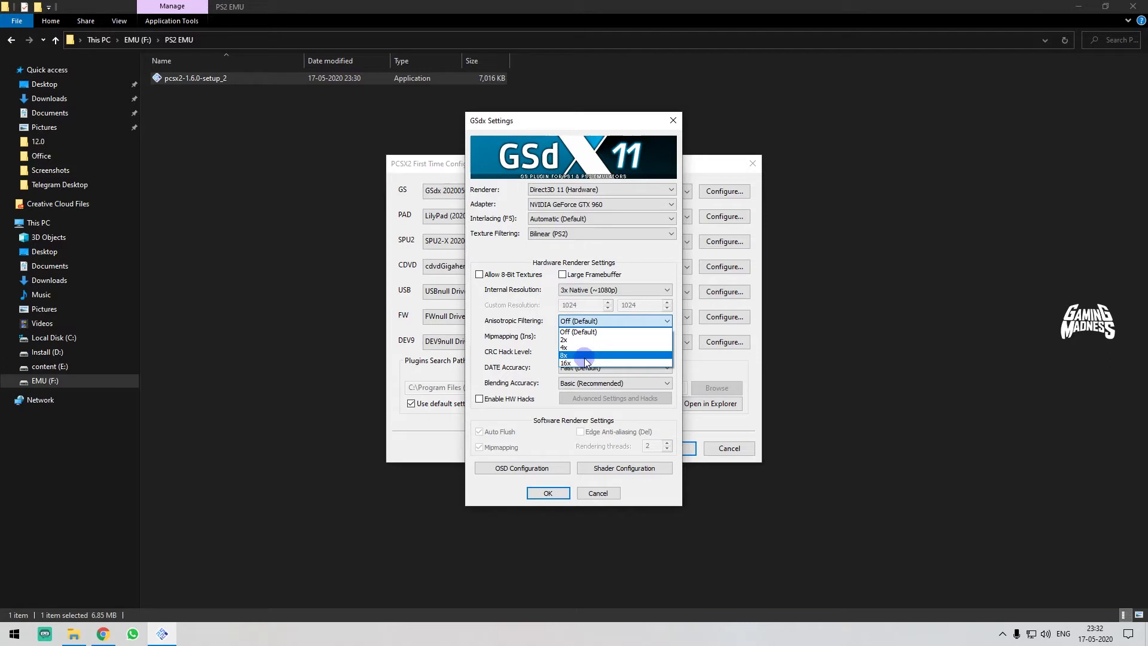
pyautogui.click(585, 362)
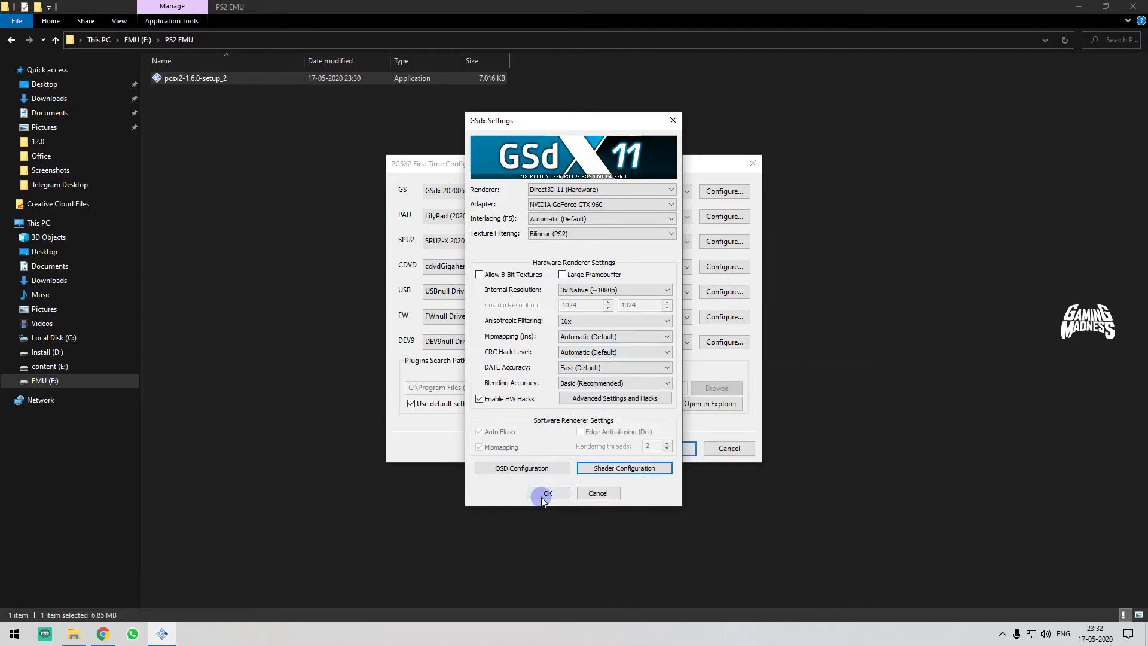
pyautogui.click(547, 493)
pyautogui.click(711, 218)
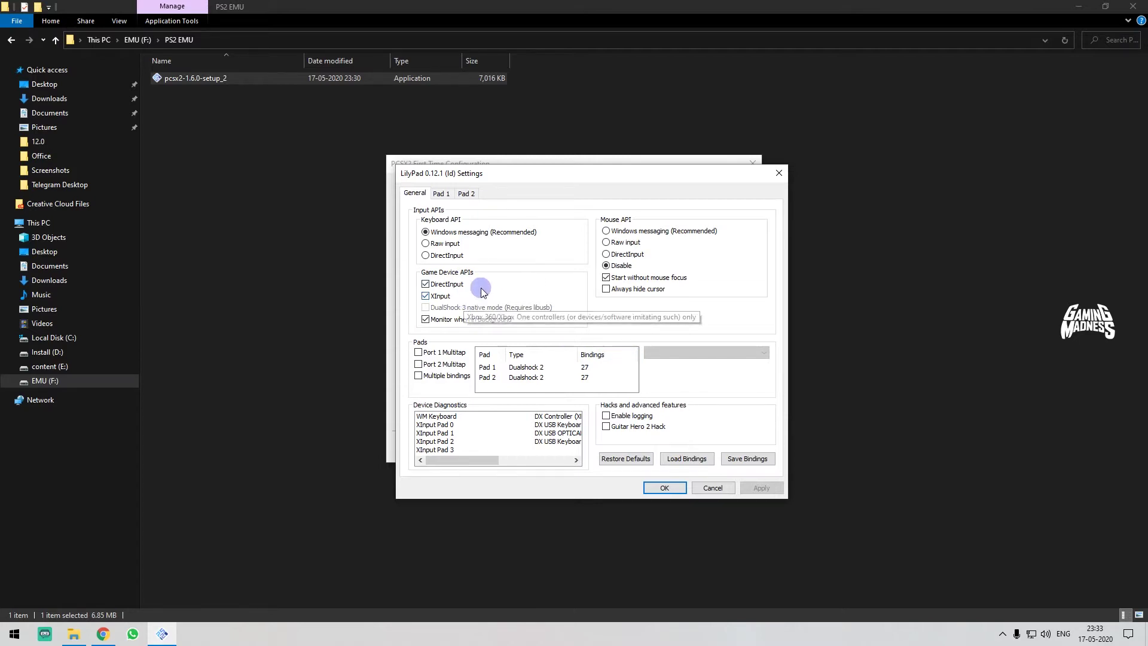
# Step: Review the LilyPad Pad 1 bindings, keep force feedback on XInput Pad 0, and confirm
pyautogui.click(442, 194)
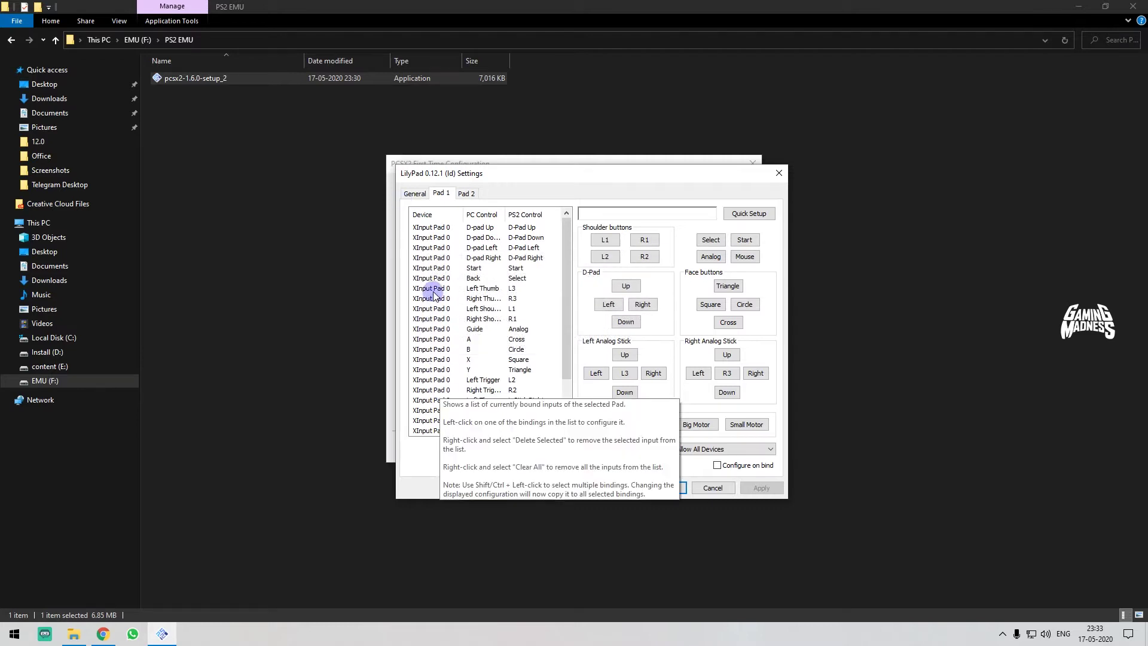
pyautogui.scroll(-2, 526, 379)
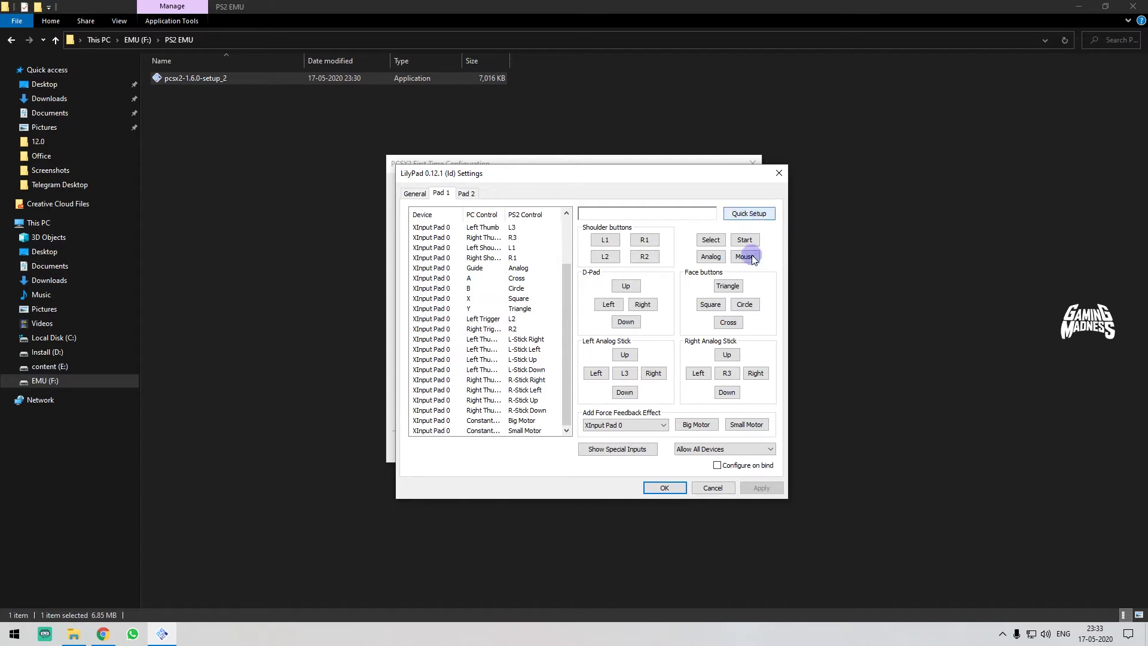
pyautogui.click(643, 420)
pyautogui.click(633, 448)
pyautogui.click(634, 425)
pyautogui.click(632, 437)
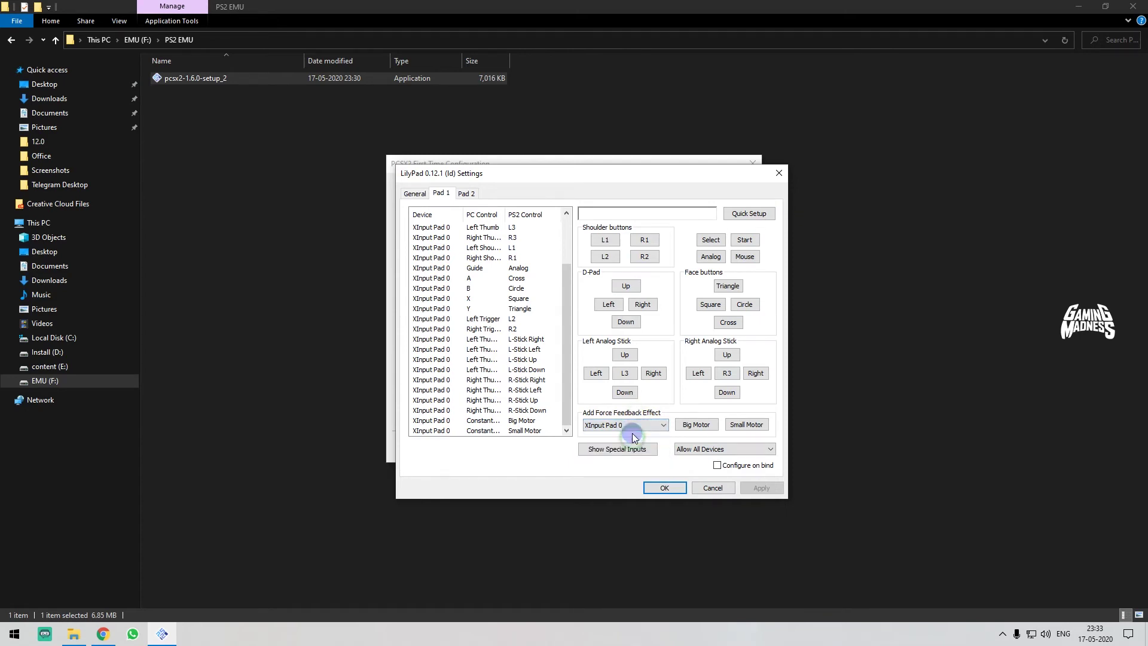
pyautogui.click(670, 488)
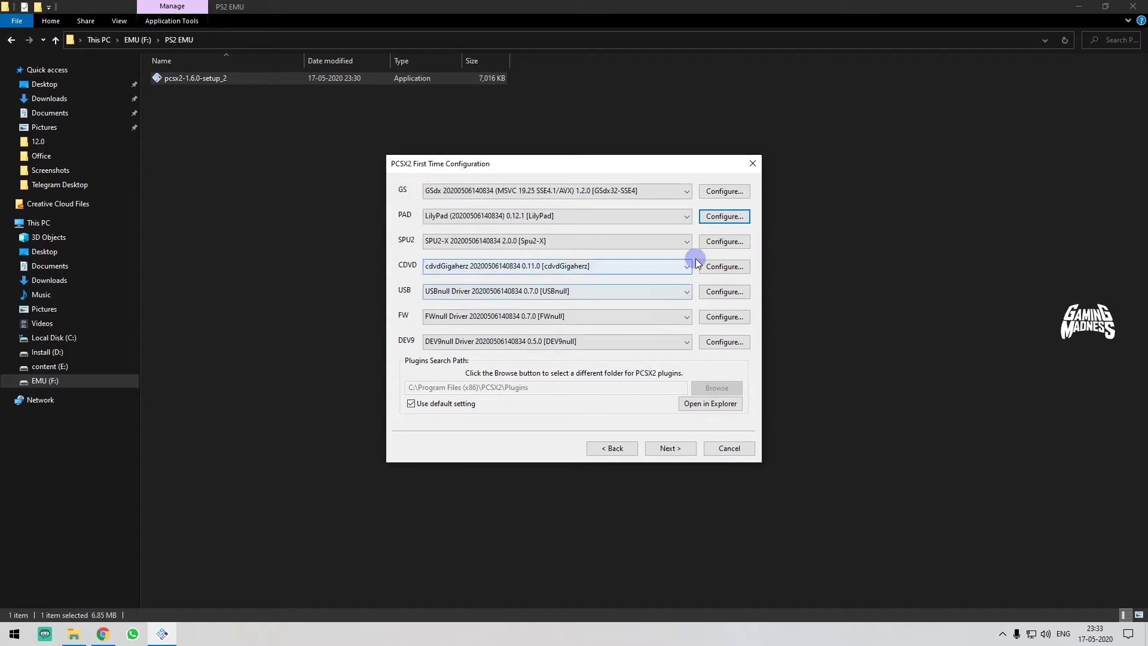
# Step: Keep XAudio 2 as the SPU2 output module and close the sound settings
pyautogui.click(718, 242)
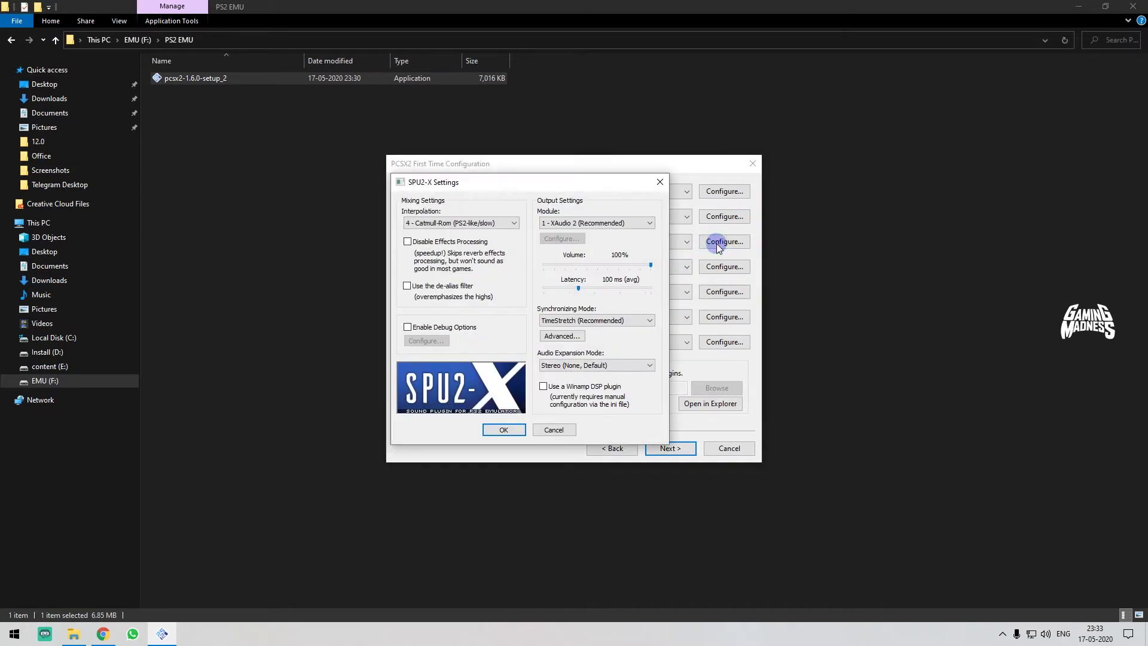
pyautogui.click(577, 225)
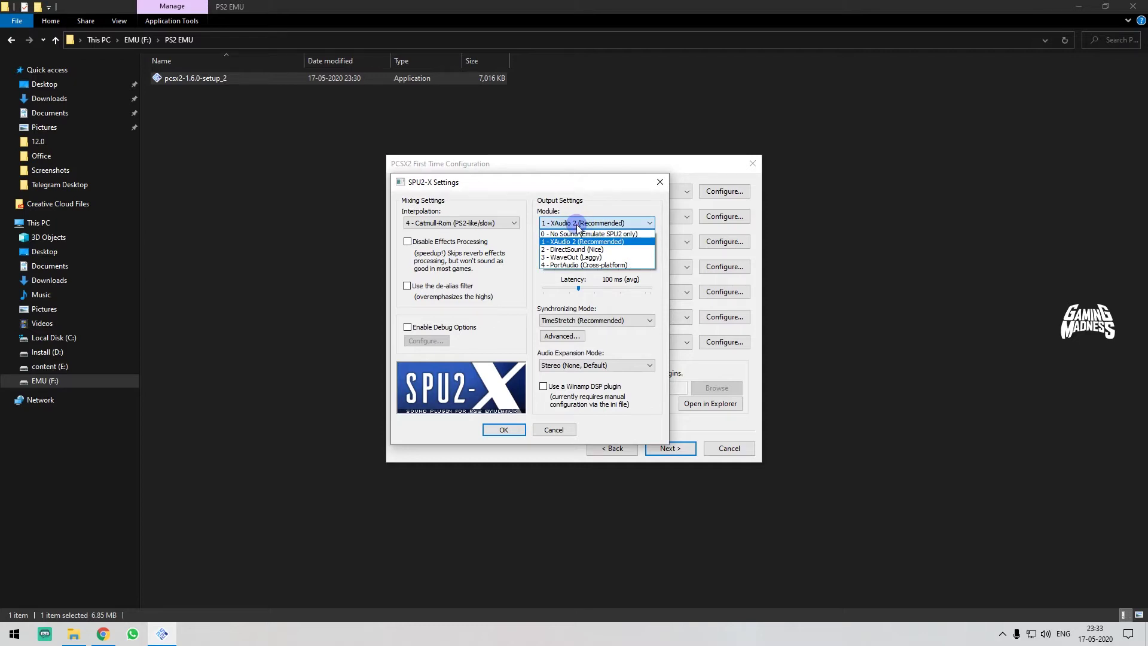
pyautogui.click(577, 225)
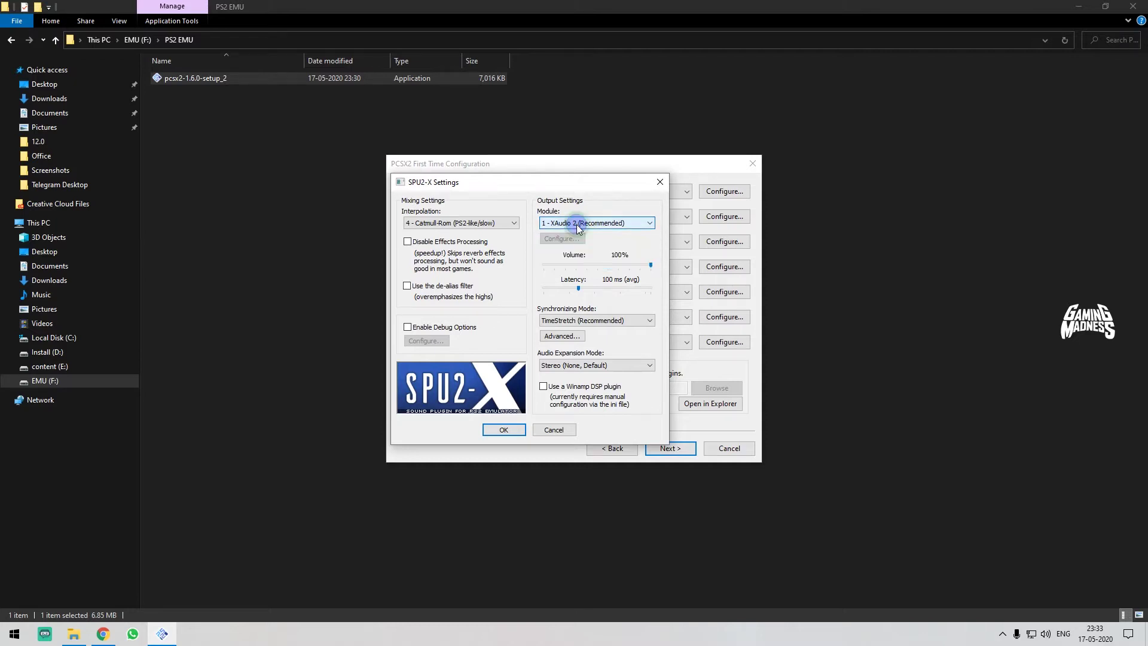
pyautogui.click(494, 430)
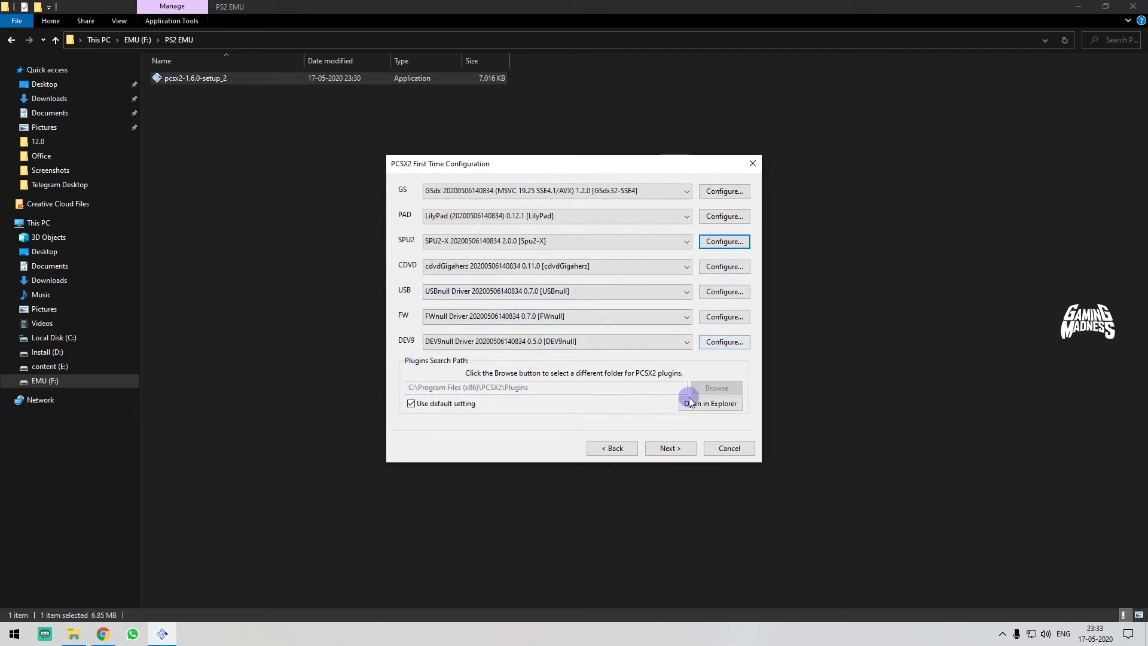
# Step: Apply the plugin choices, move to the BIOS selection page and refresh the BIOS list
pyautogui.click(671, 448)
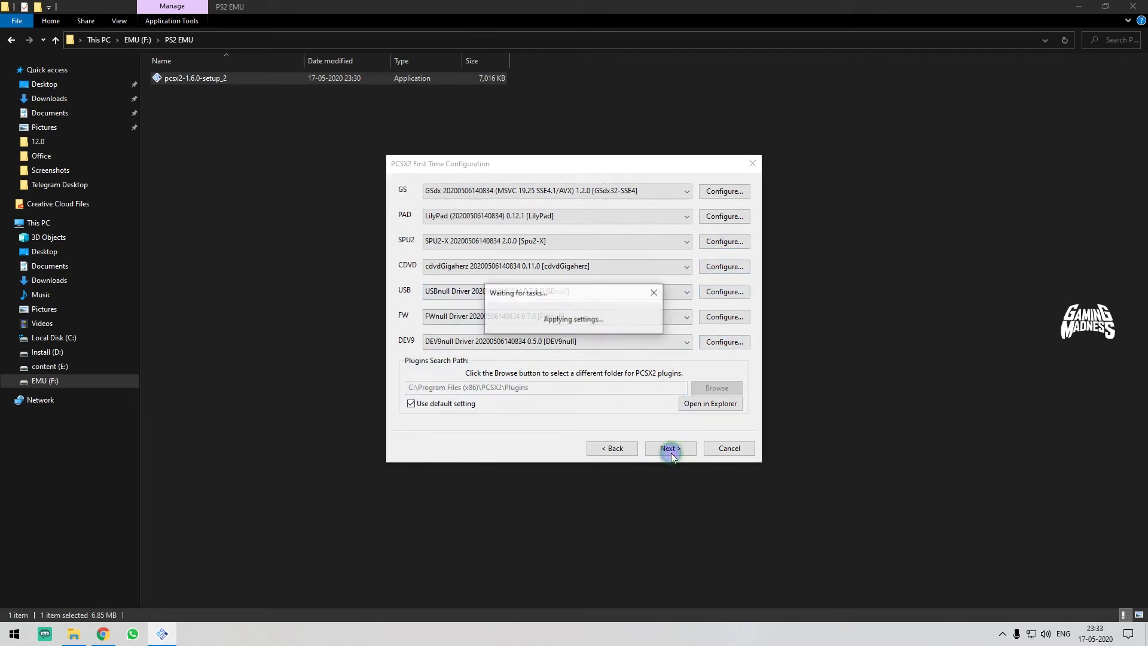
pyautogui.click(450, 232)
pyautogui.click(426, 261)
# Step: Search 'pcsx2 bios' in a new Chrome tab, open the RomsMania result and start the download
pyautogui.click(426, 261)
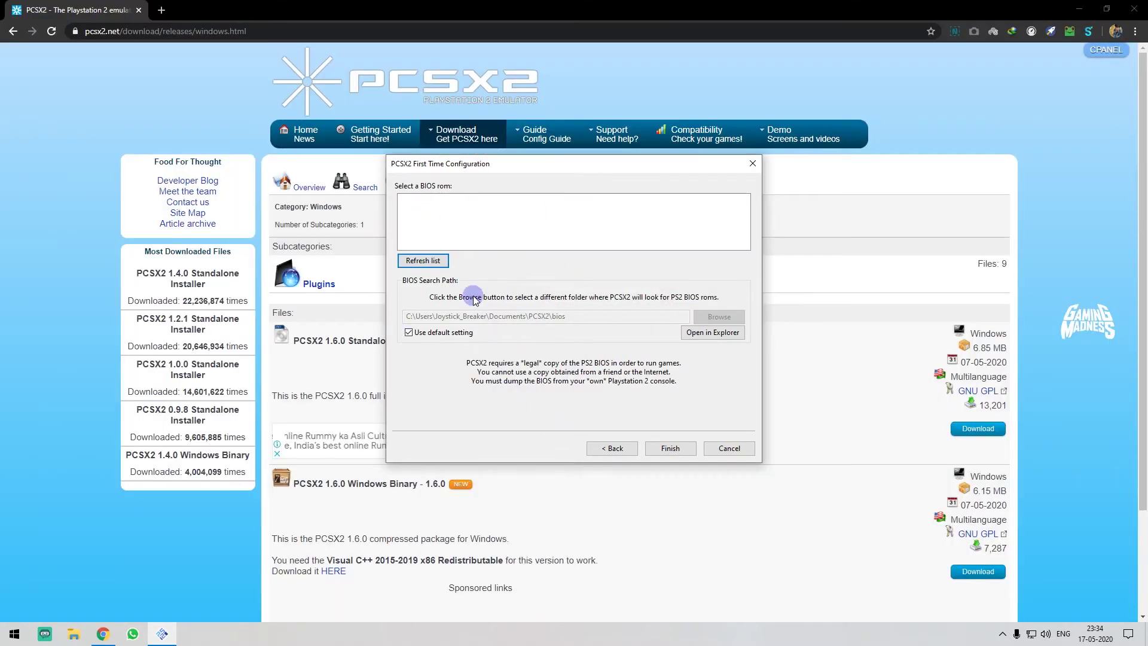
pyautogui.click(162, 11)
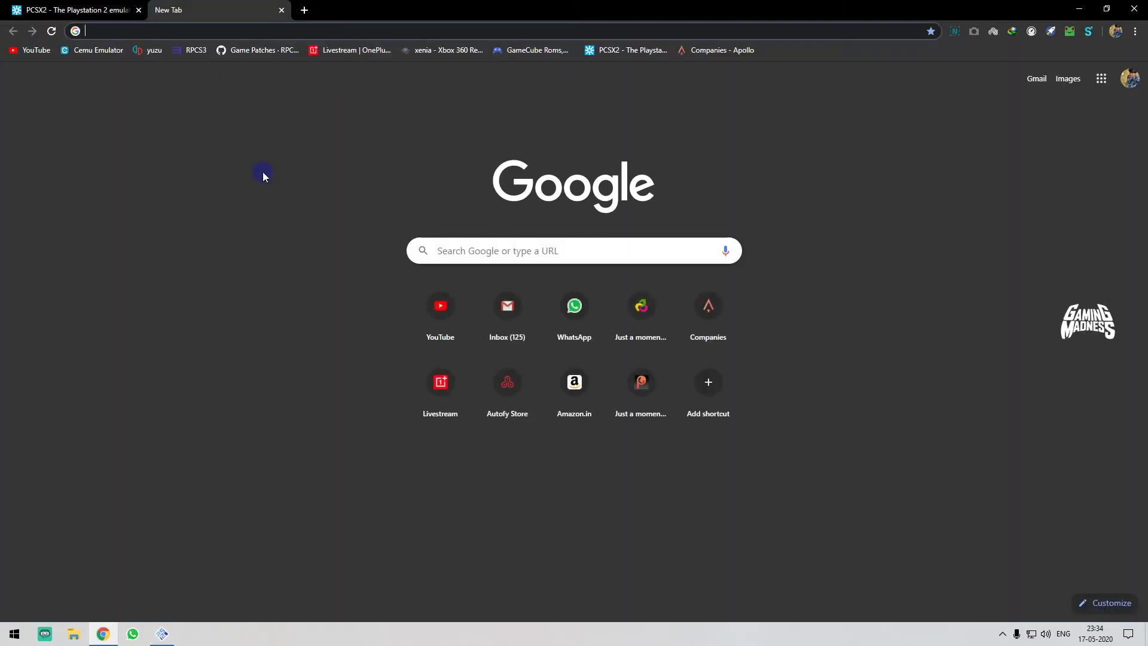
pyautogui.write('ps')
pyautogui.press('BackSpace')
pyautogui.write('csn')
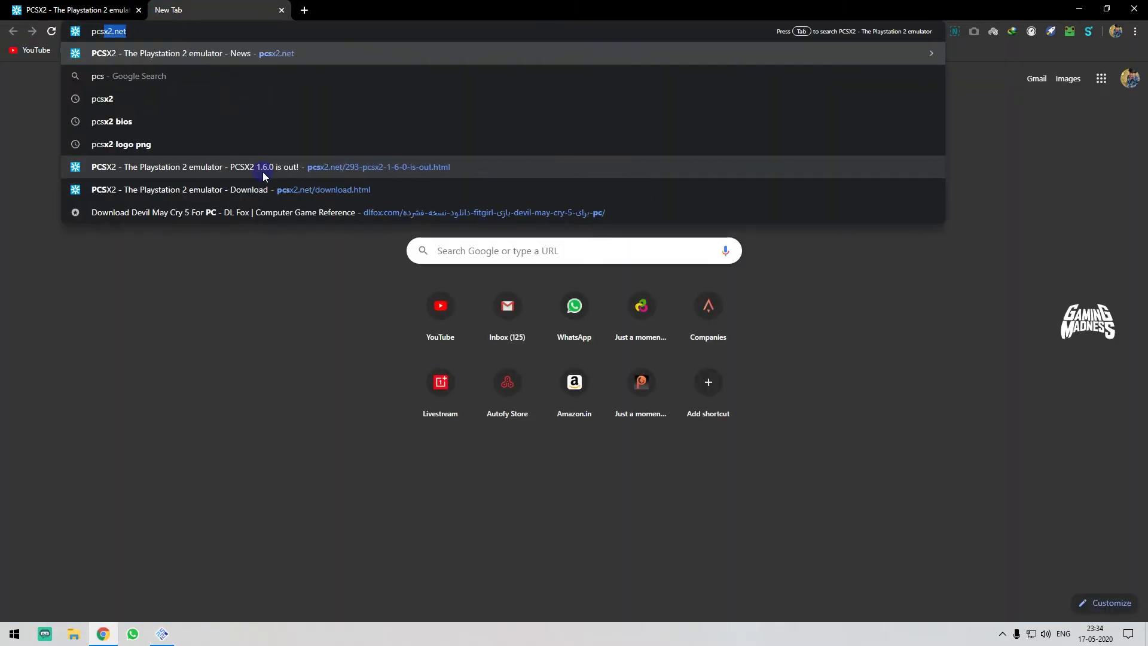
pyautogui.press('BackSpace')
pyautogui.write('x2')
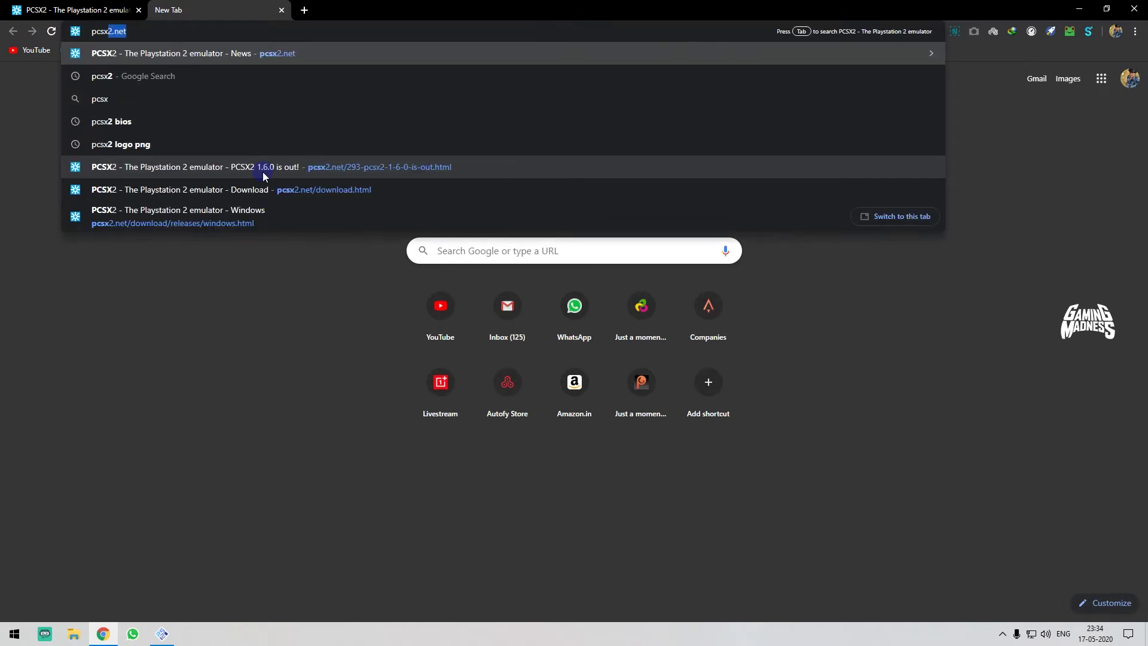
pyautogui.press('Down')
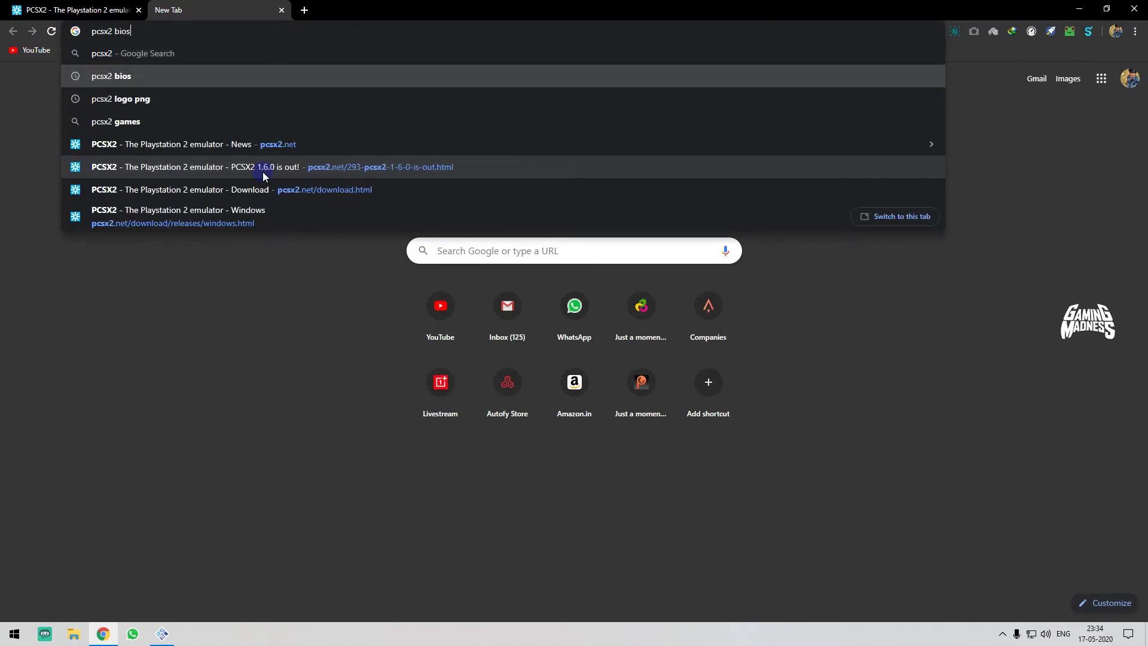
pyautogui.press('Return')
pyautogui.click(263, 173)
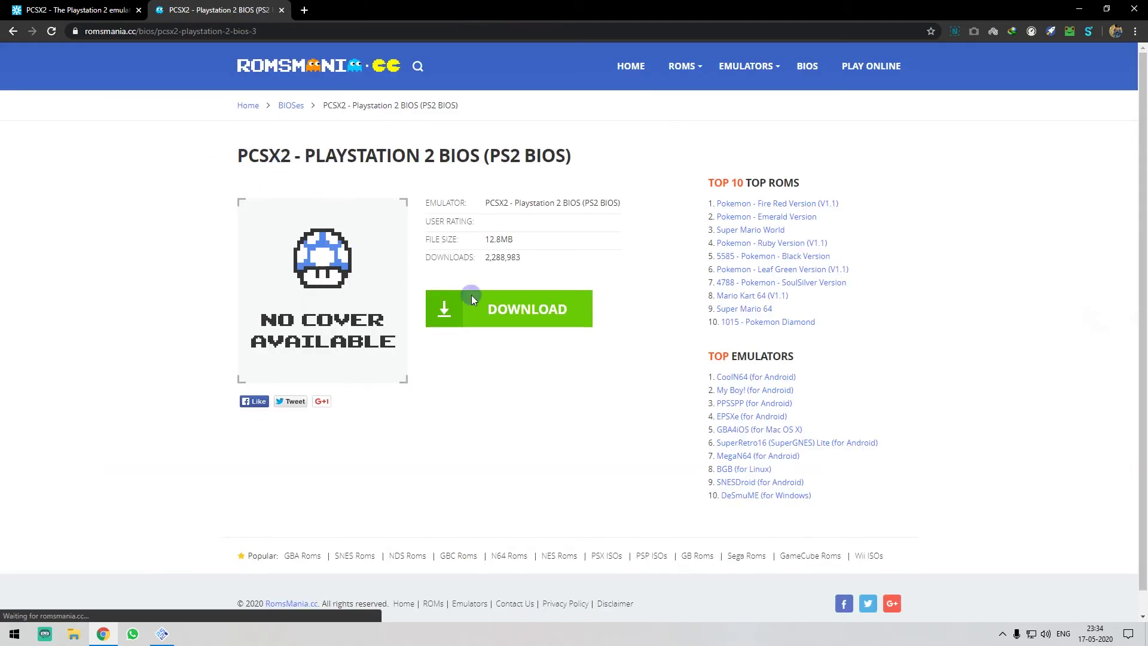
pyautogui.click(516, 326)
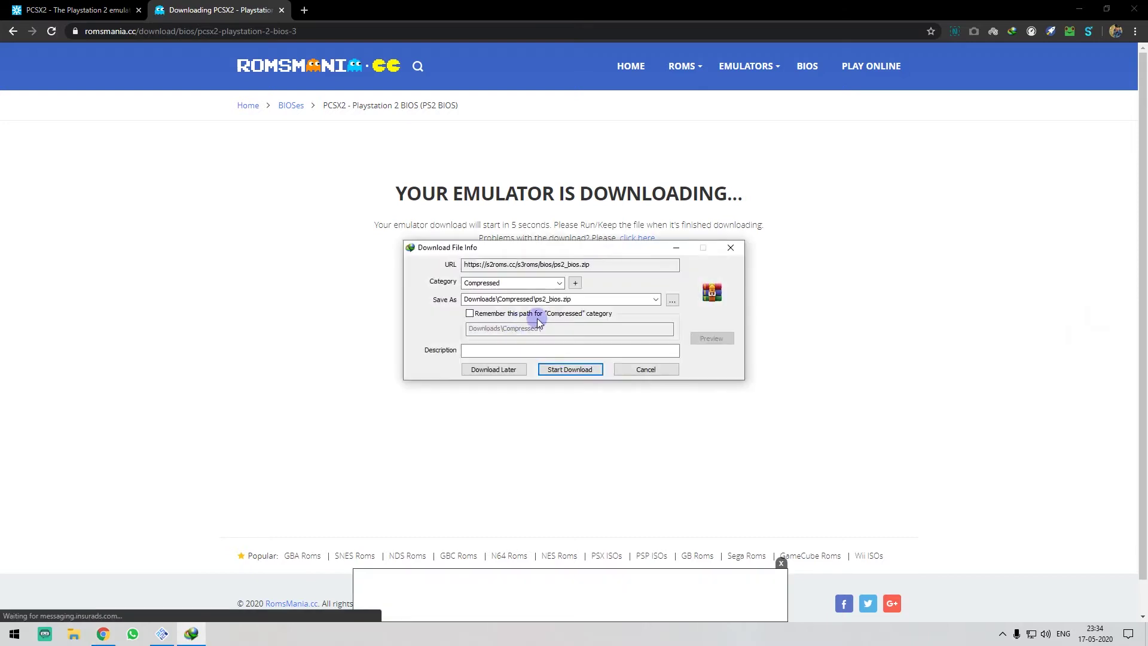
# Step: Save ps2_bios.zip (12.76 MB) to Downloads\Compressed and open its folder
pyautogui.click(575, 371)
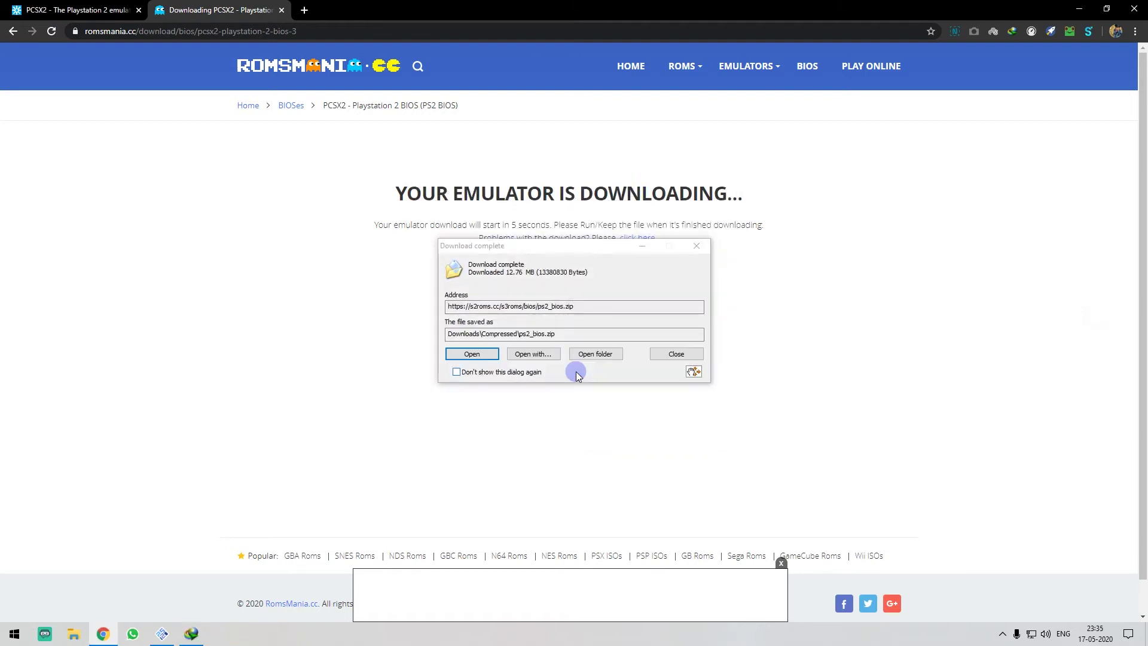
pyautogui.click(607, 353)
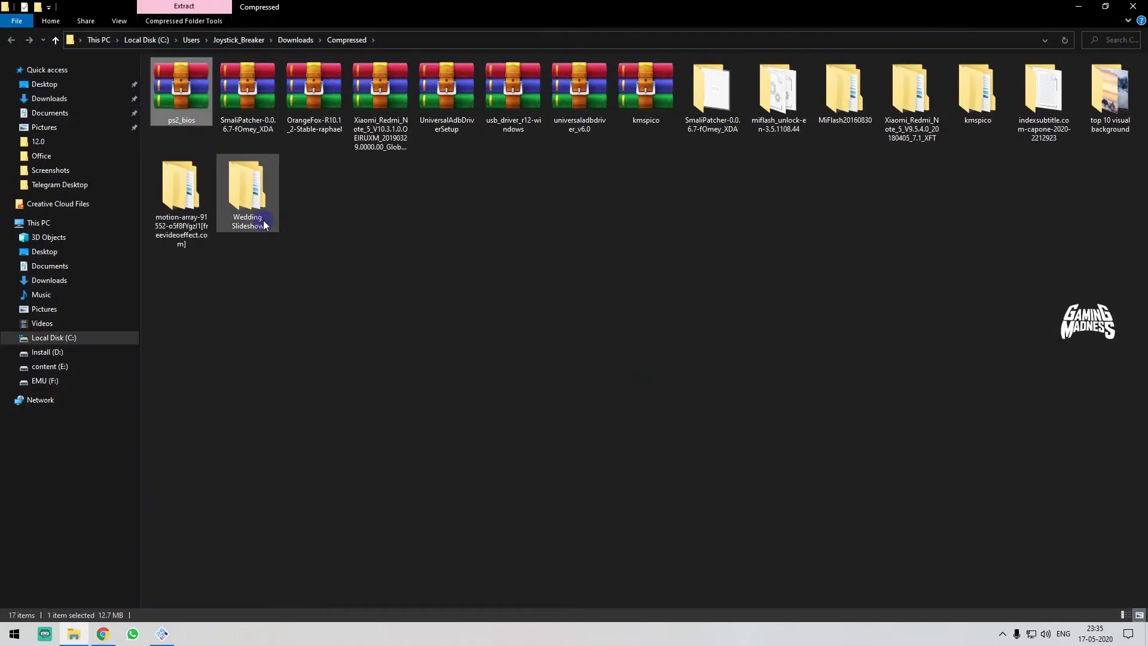
# Step: Open ps2_bios.zip in WinRAR and arrange it beside File Explorer showing Documents
pyautogui.doubleClick(181, 98)
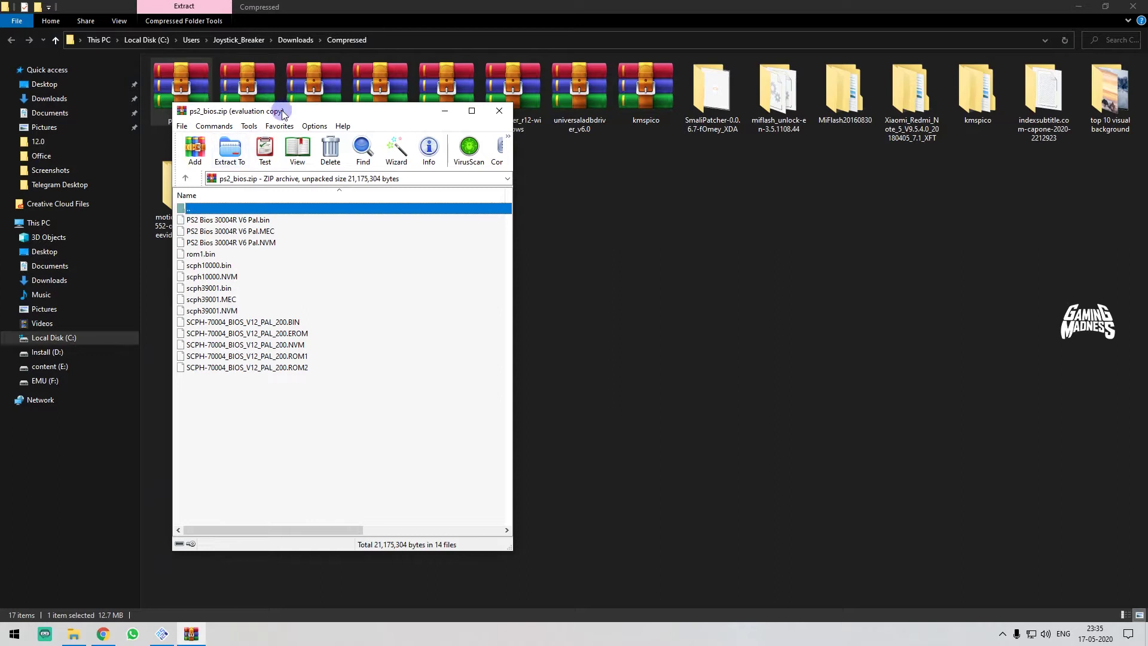
pyautogui.click(405, 335)
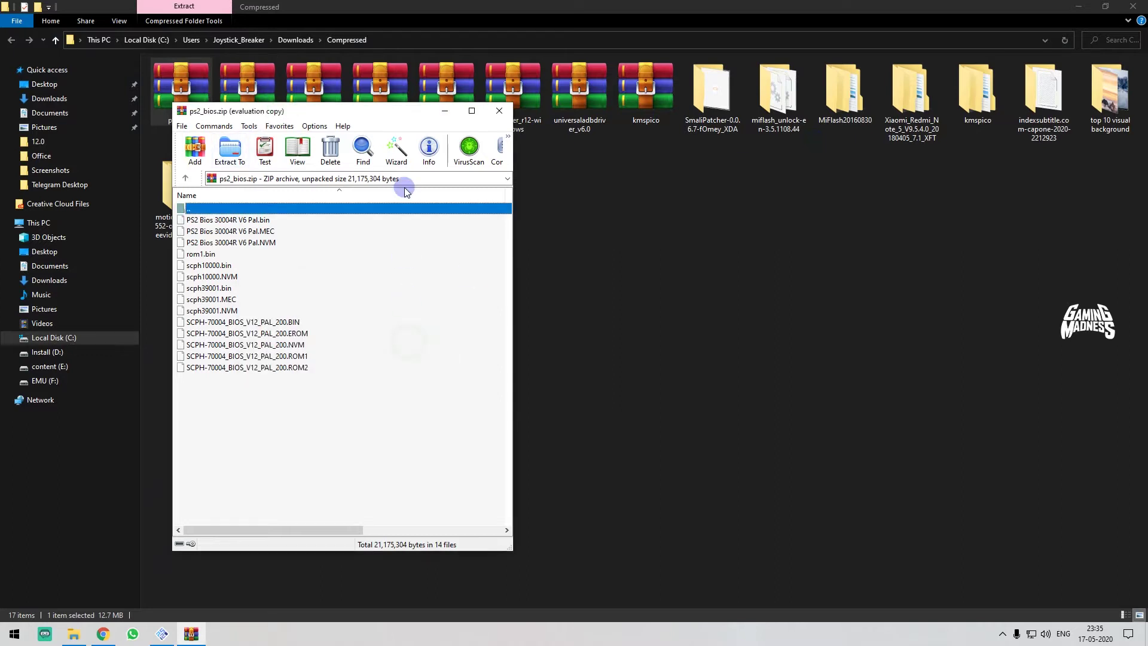
pyautogui.moveTo(399, 112); pyautogui.dragTo(1028, 119)
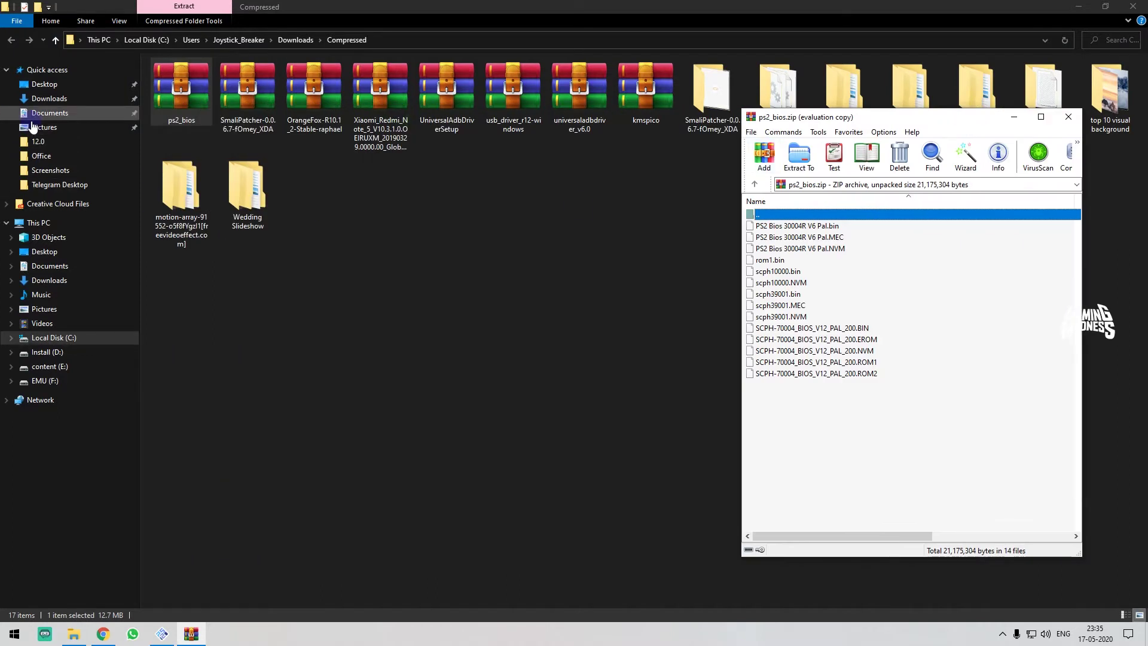
pyautogui.doubleClick(615, 4)
pyautogui.moveTo(461, 120); pyautogui.dragTo(303, 120)
pyautogui.click(111, 380)
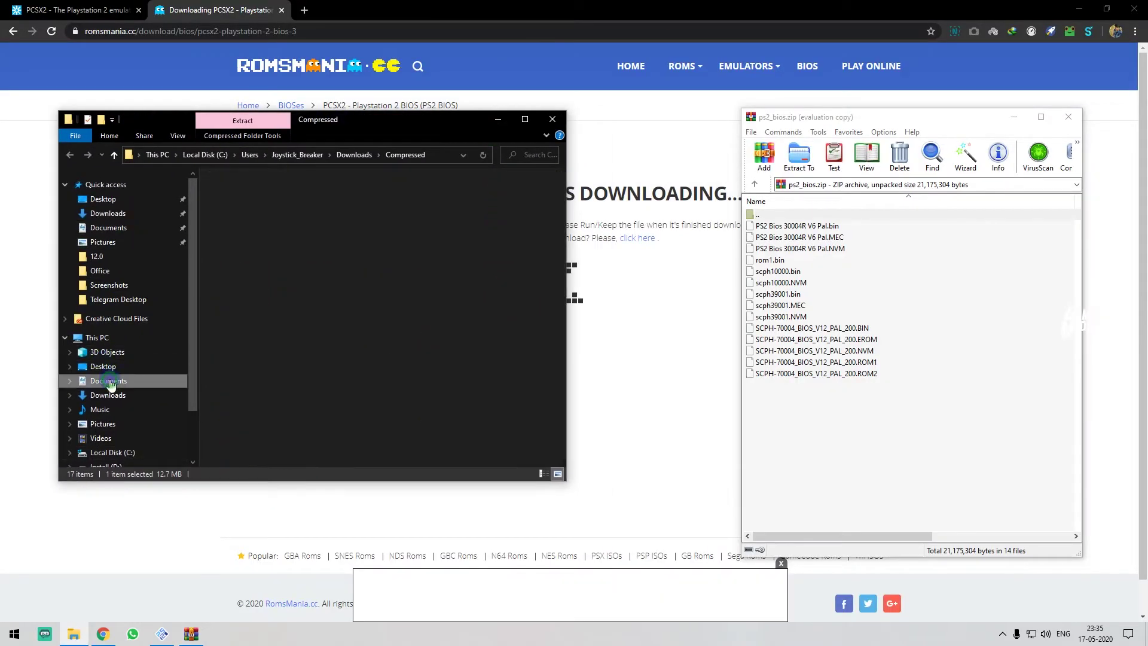
# Step: Open Documents\PCSX2\bios and extract all 14 BIOS files from ps2_bios.zip into it
pyautogui.doubleClick(396, 113)
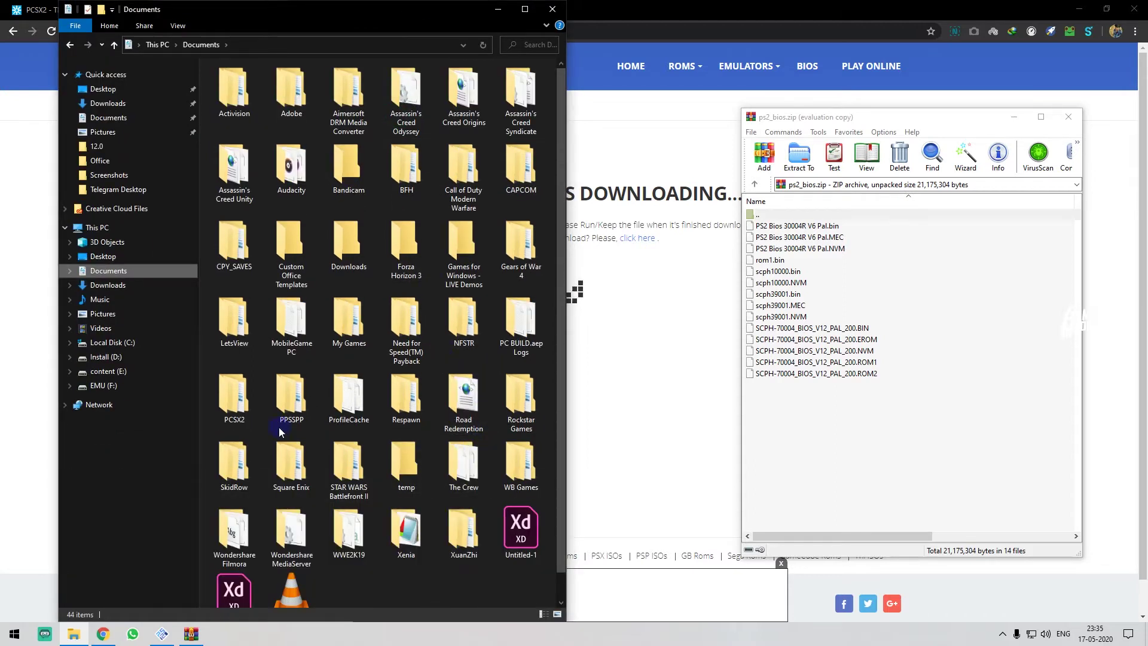
pyautogui.doubleClick(233, 397)
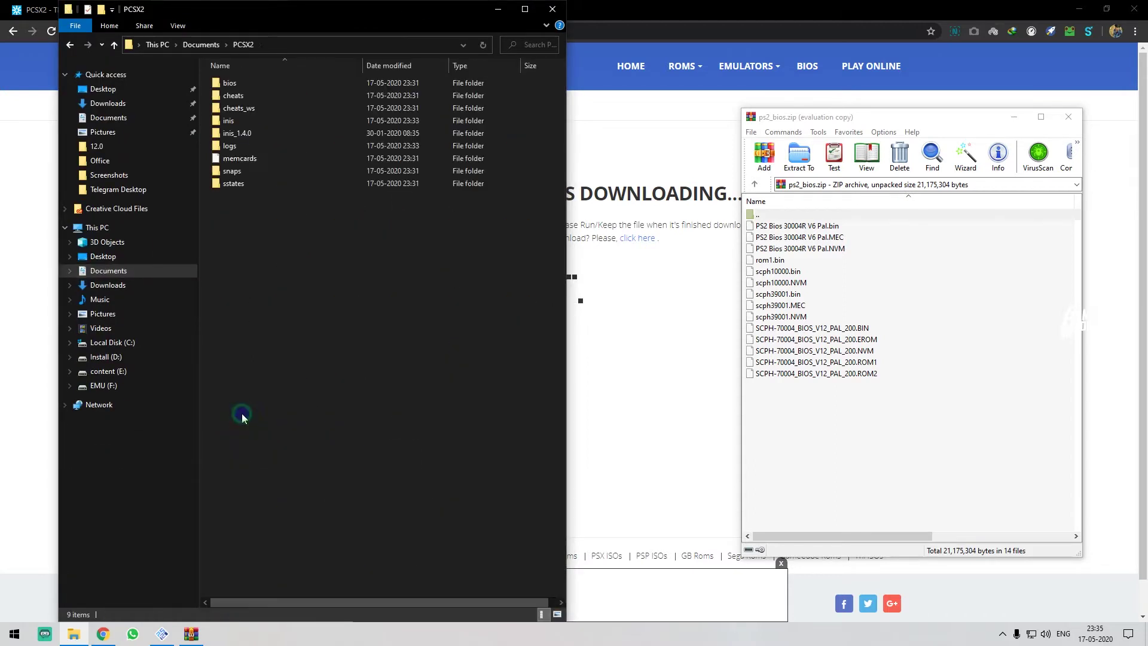
pyautogui.doubleClick(233, 83)
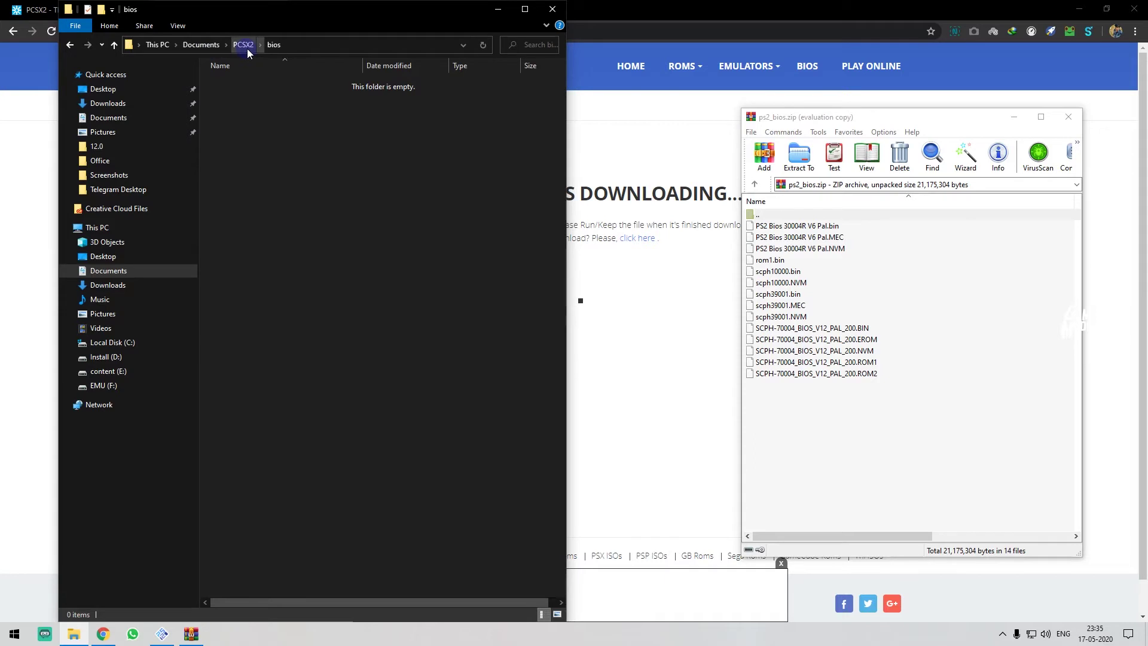
pyautogui.moveTo(871, 425); pyautogui.dragTo(753, 312)
pyautogui.moveTo(359, 266); pyautogui.dragTo(359, 266)
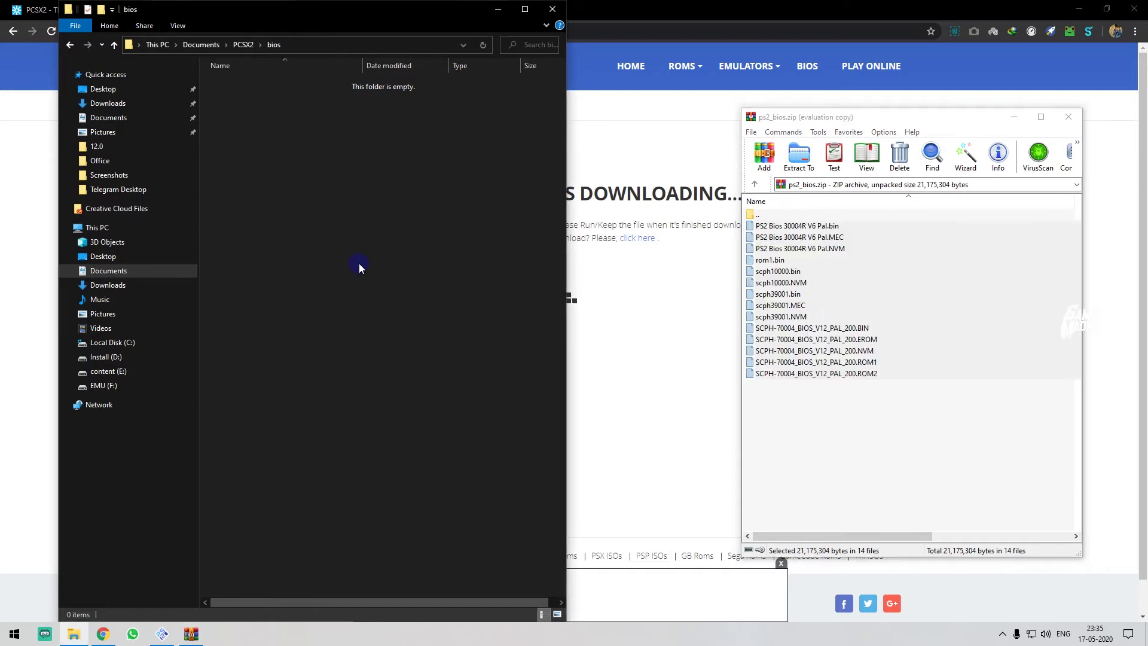
pyautogui.click(361, 307)
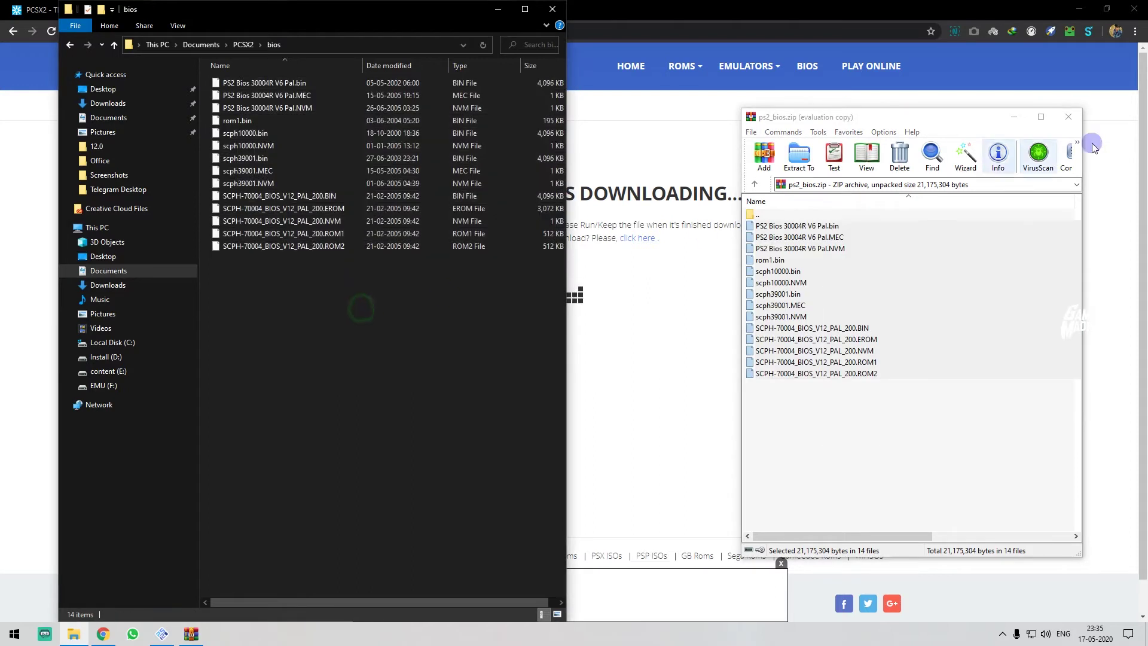
# Step: Close the ps2_bios.zip archive and switch back to the PCSX2 setup window
pyautogui.click(1074, 114)
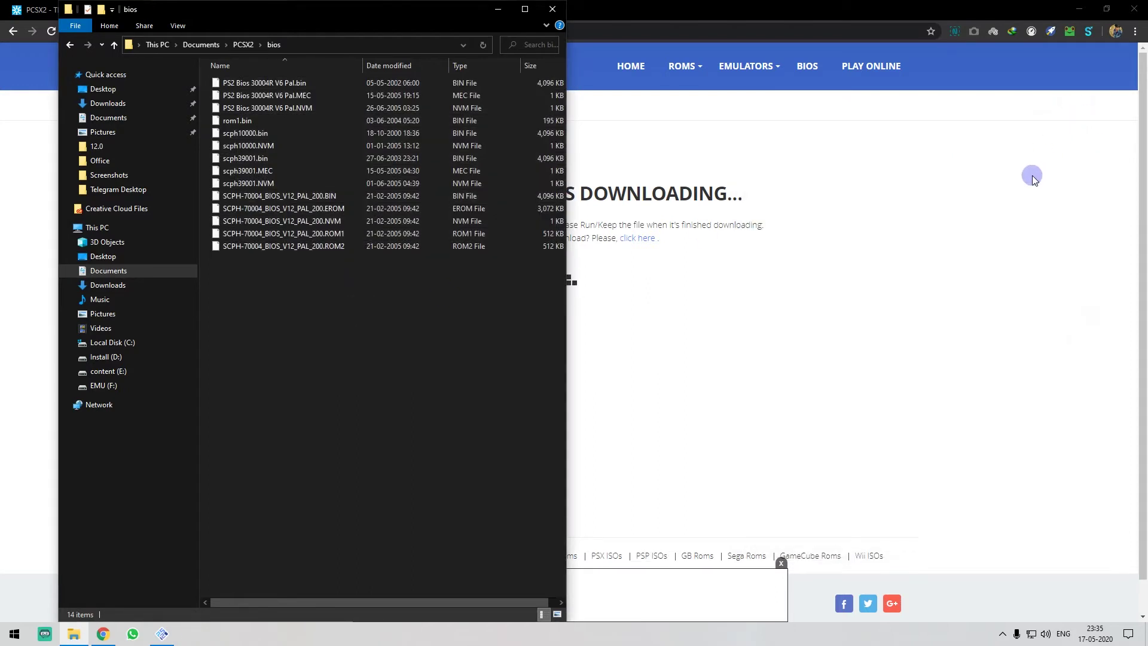
pyautogui.click(1032, 175)
pyautogui.hotkey('alt', 'Tab')
pyautogui.press('Tab')
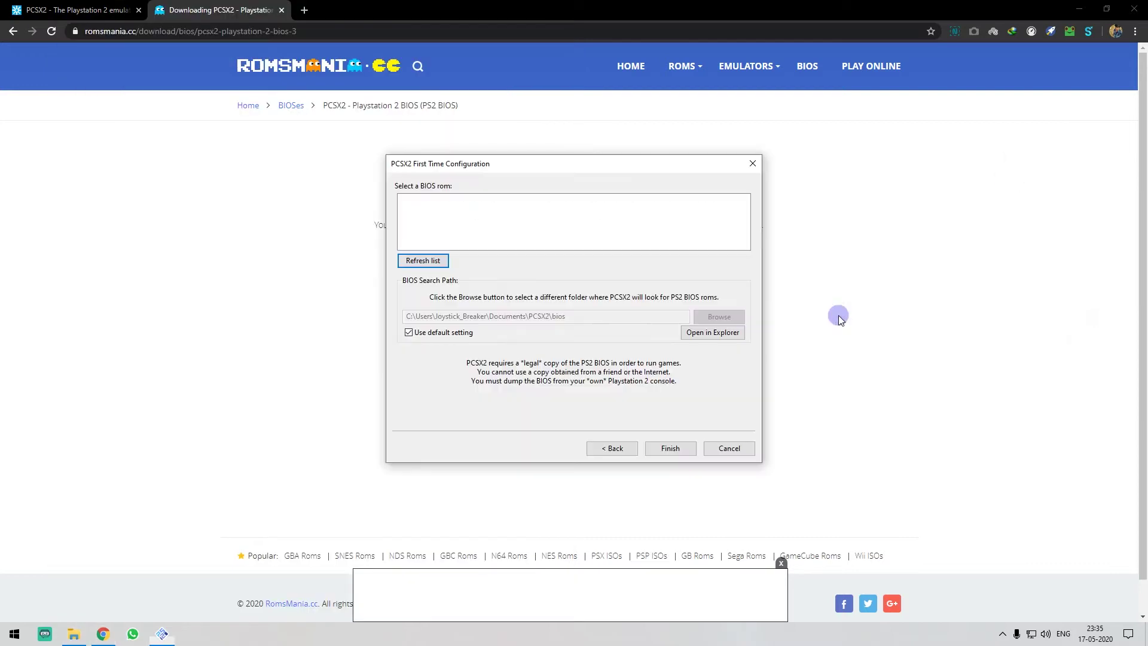
# Step: Refresh the BIOS list, select USA v01.60 (07/02/2002), and finish first-time setup
pyautogui.click(445, 261)
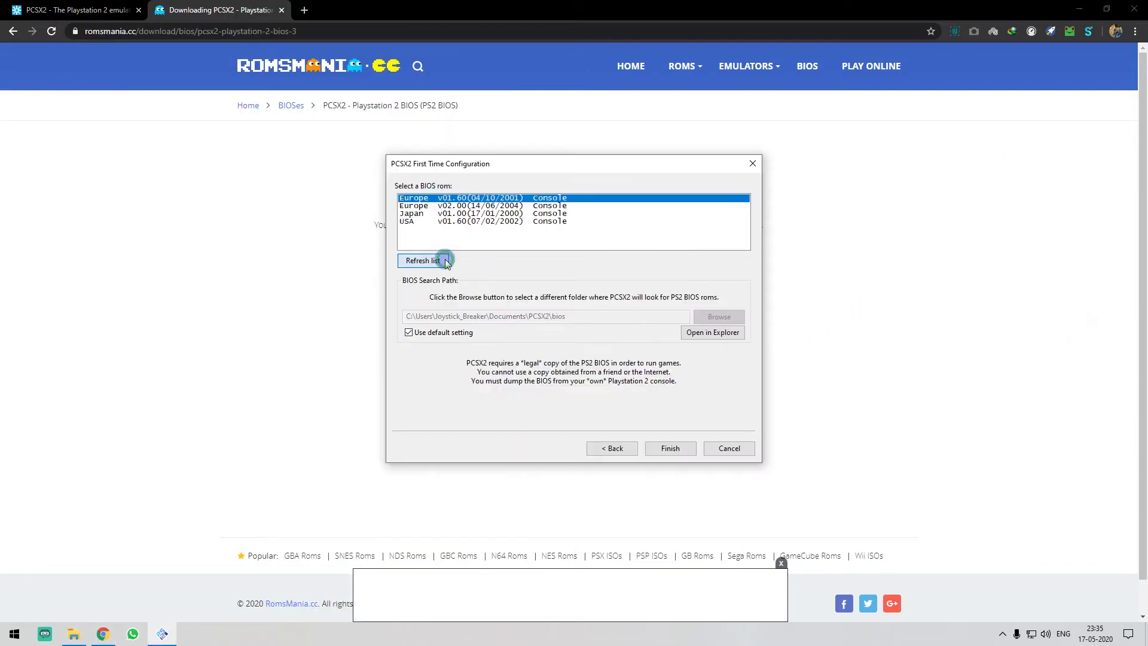
pyautogui.click(485, 222)
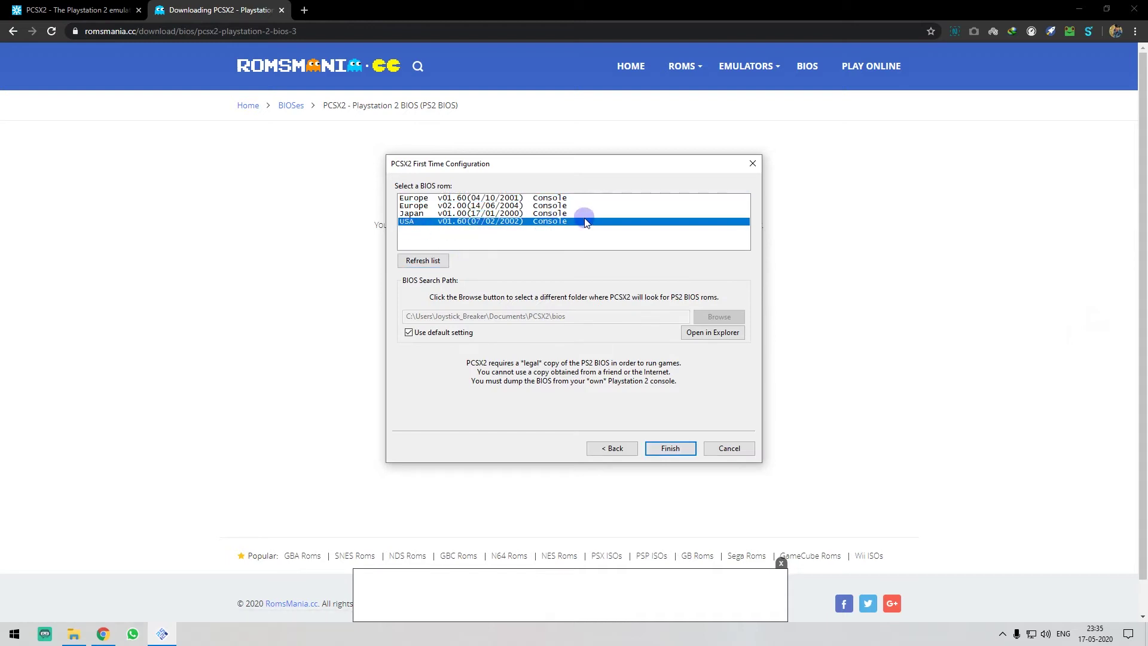
pyautogui.click(679, 449)
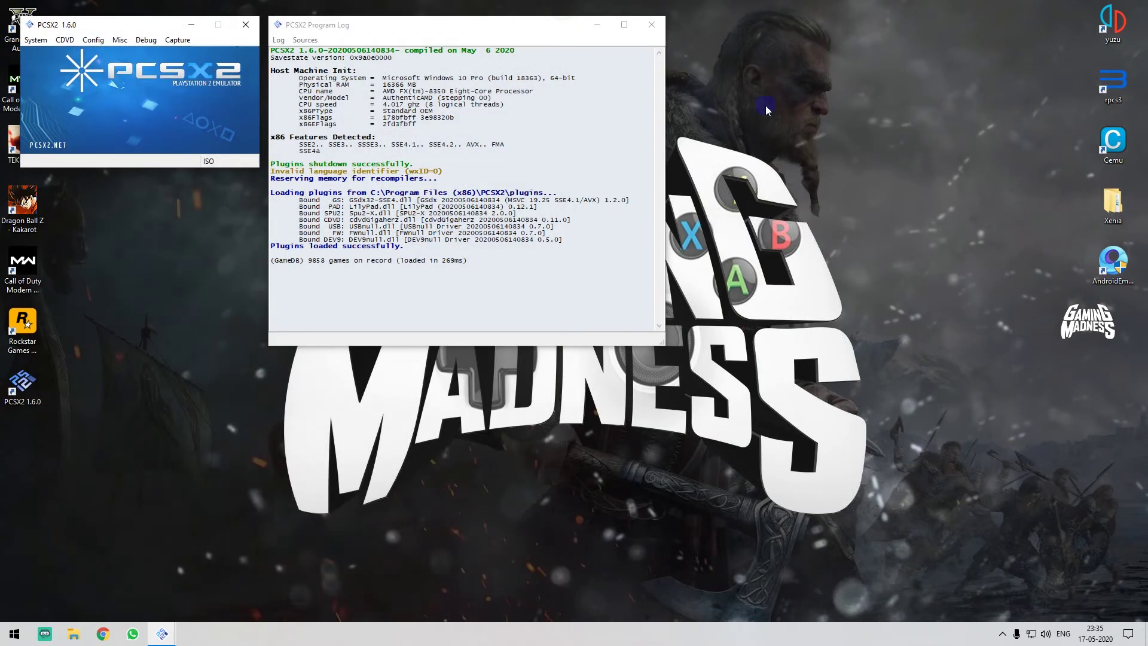
# Step: In Video (GS) Window Settings, try a Widescreen (16:9) aspect ratio and edit the 640 window width
pyautogui.moveTo(145, 33); pyautogui.dragTo(379, 83)
pyautogui.click(324, 91)
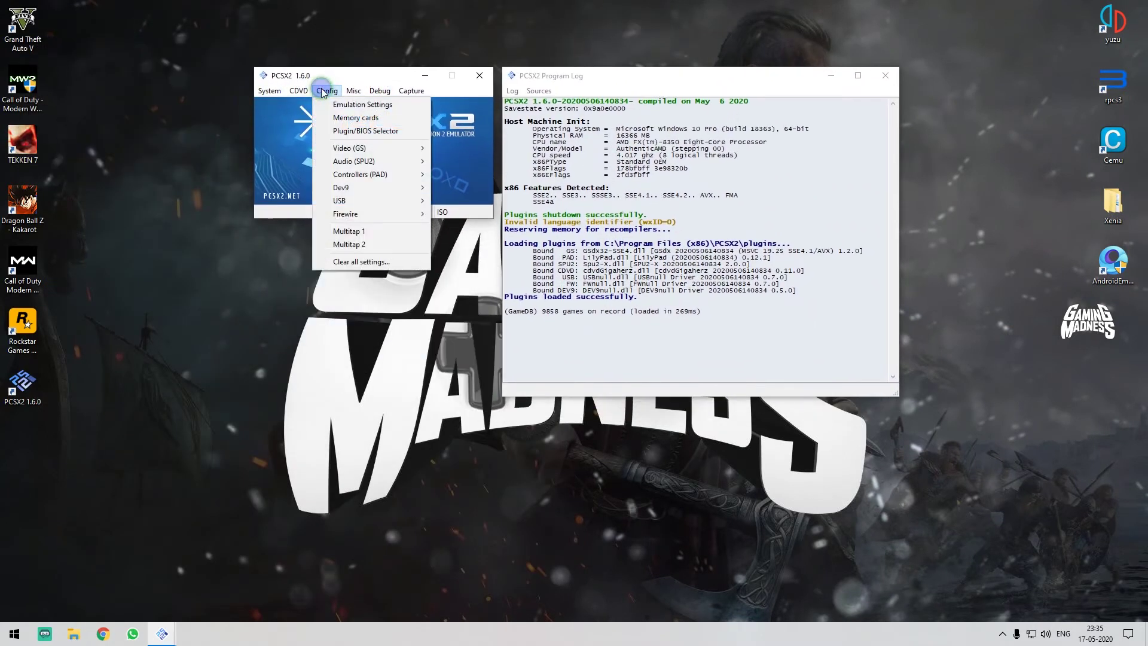
pyautogui.moveTo(337, 148)
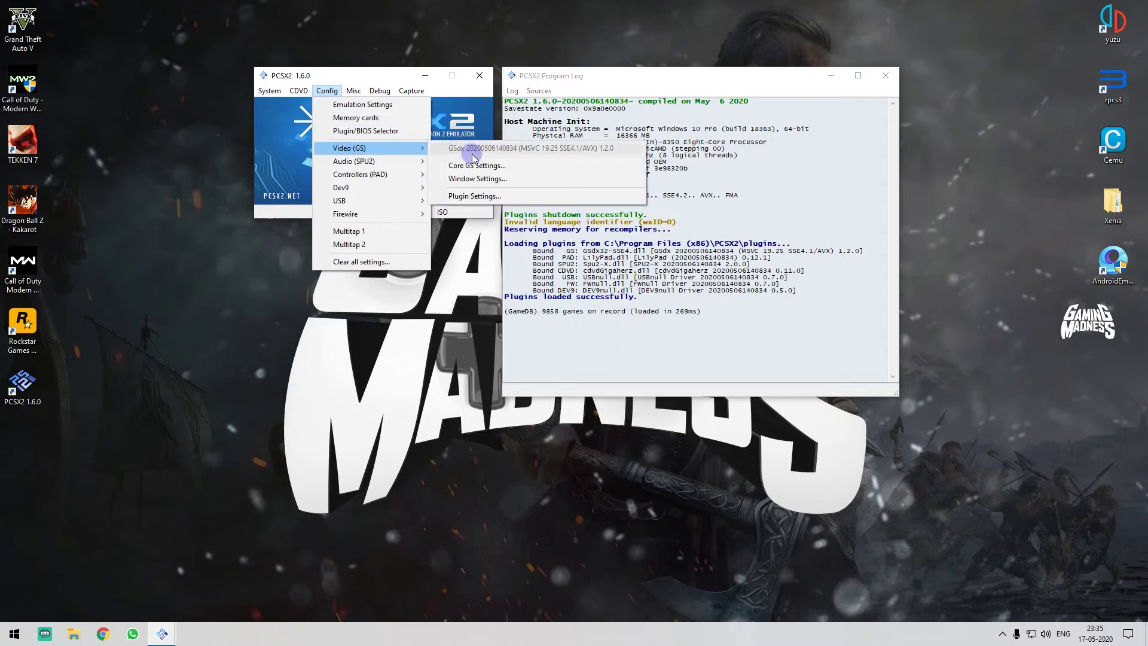
pyautogui.click(477, 179)
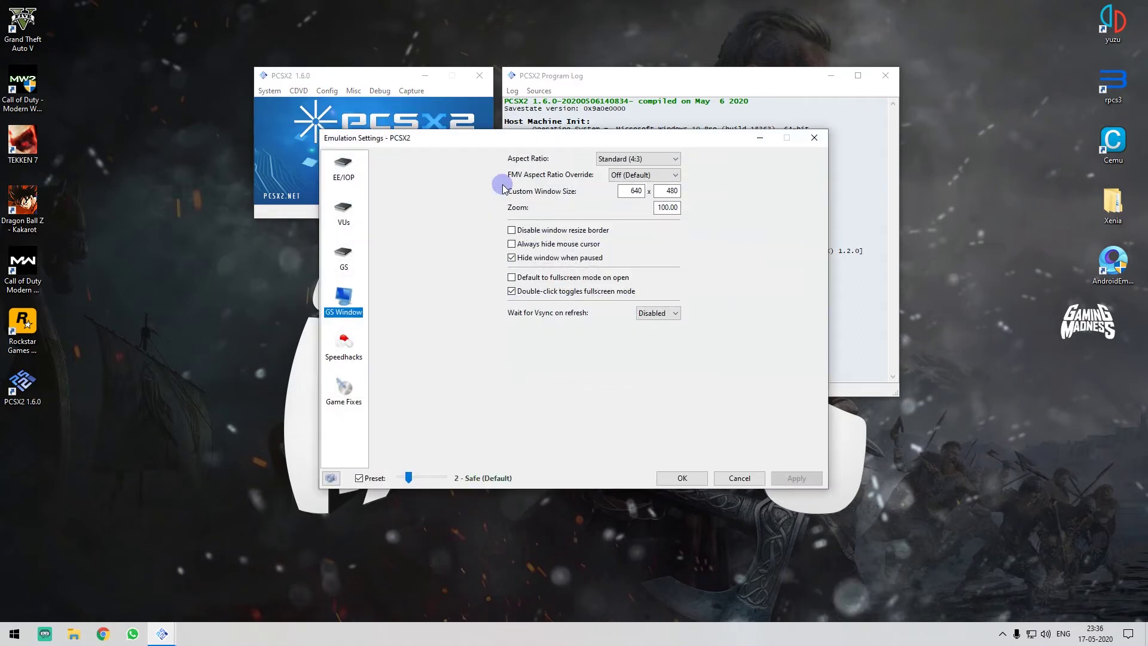
pyautogui.click(624, 159)
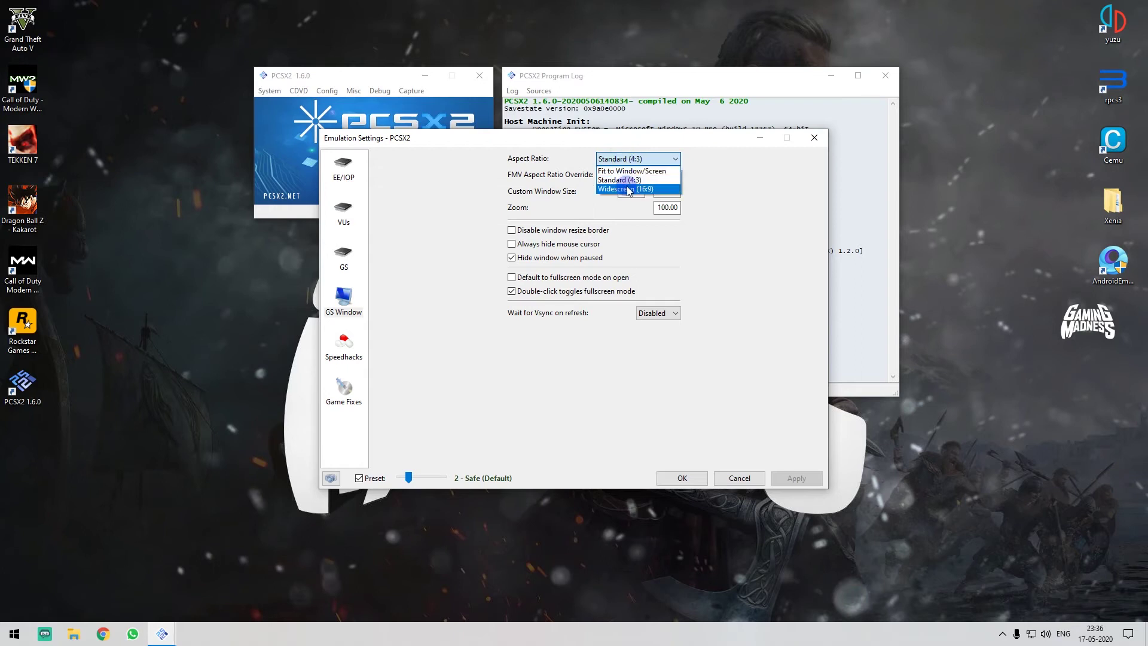
pyautogui.click(628, 188)
pyautogui.click(632, 175)
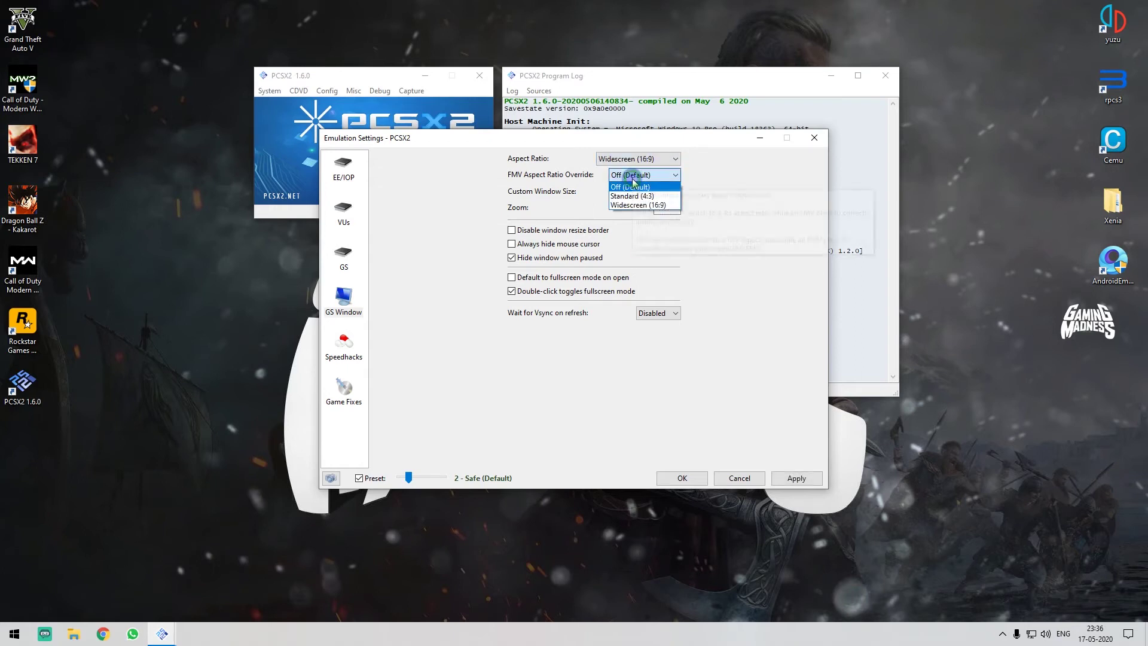
pyautogui.click(632, 184)
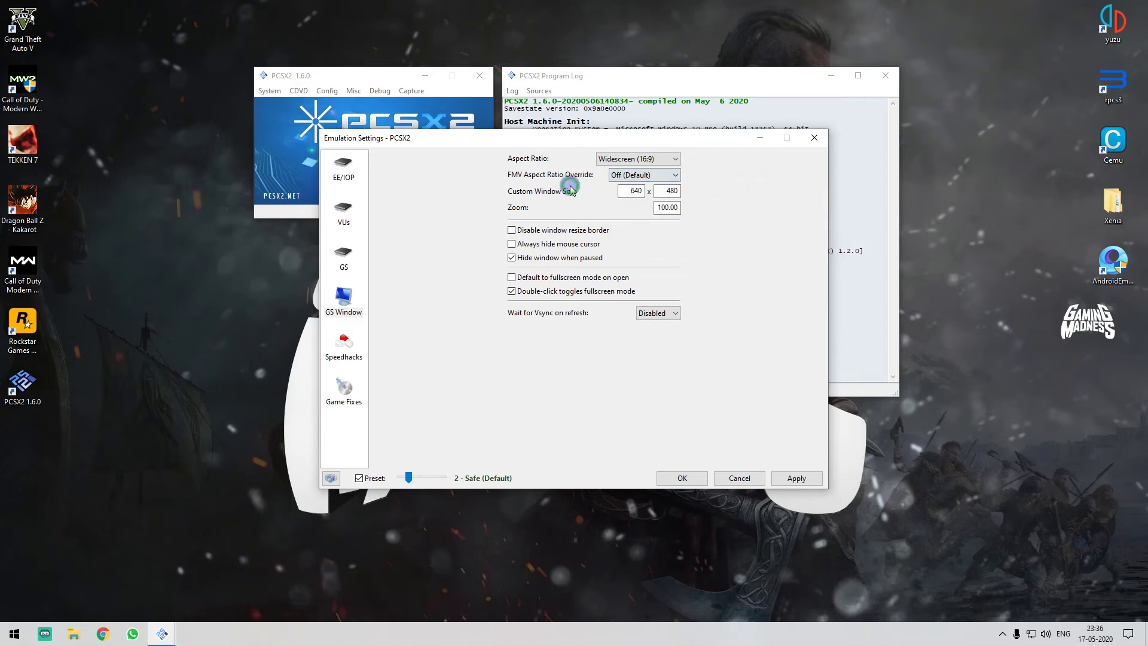
pyautogui.doubleClick(630, 190)
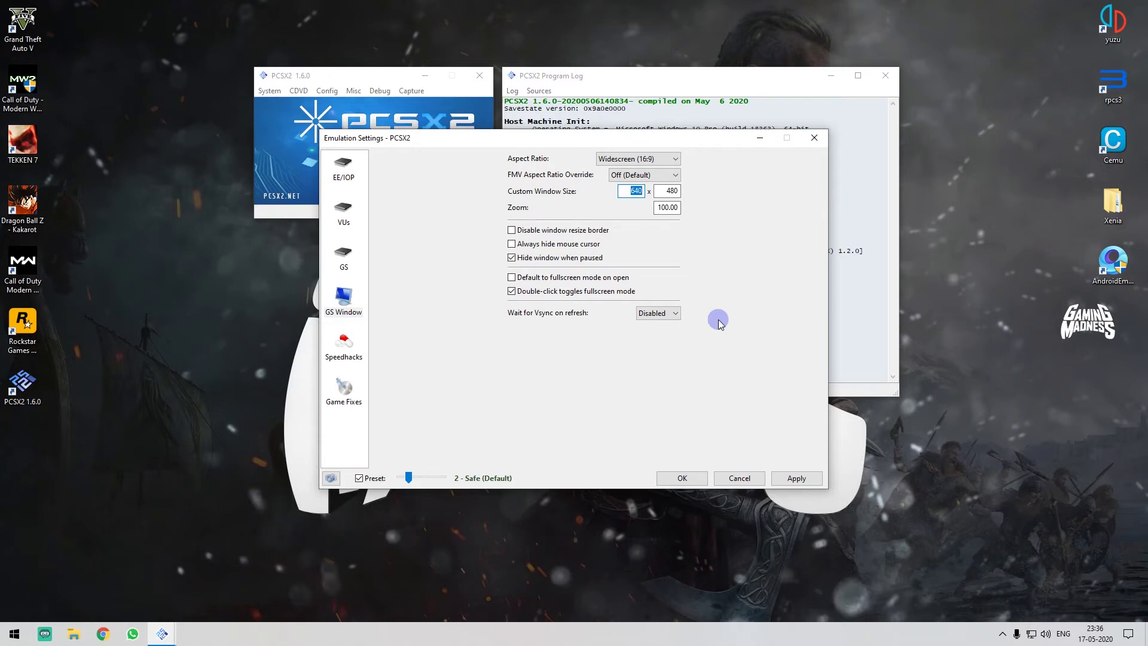
pyautogui.write('1920')
# Step: Set Aspect Ratio to Fit to Window/Screen and FMV Aspect Ratio Override to Widescreen (16:9)
pyautogui.click(649, 160)
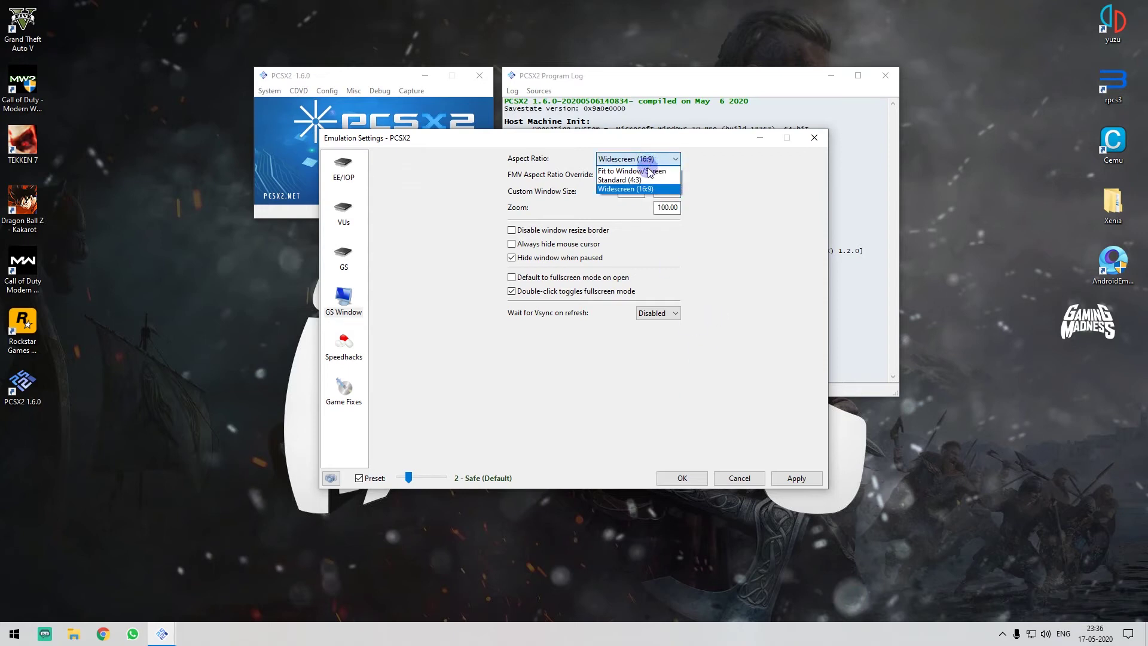
pyautogui.click(649, 172)
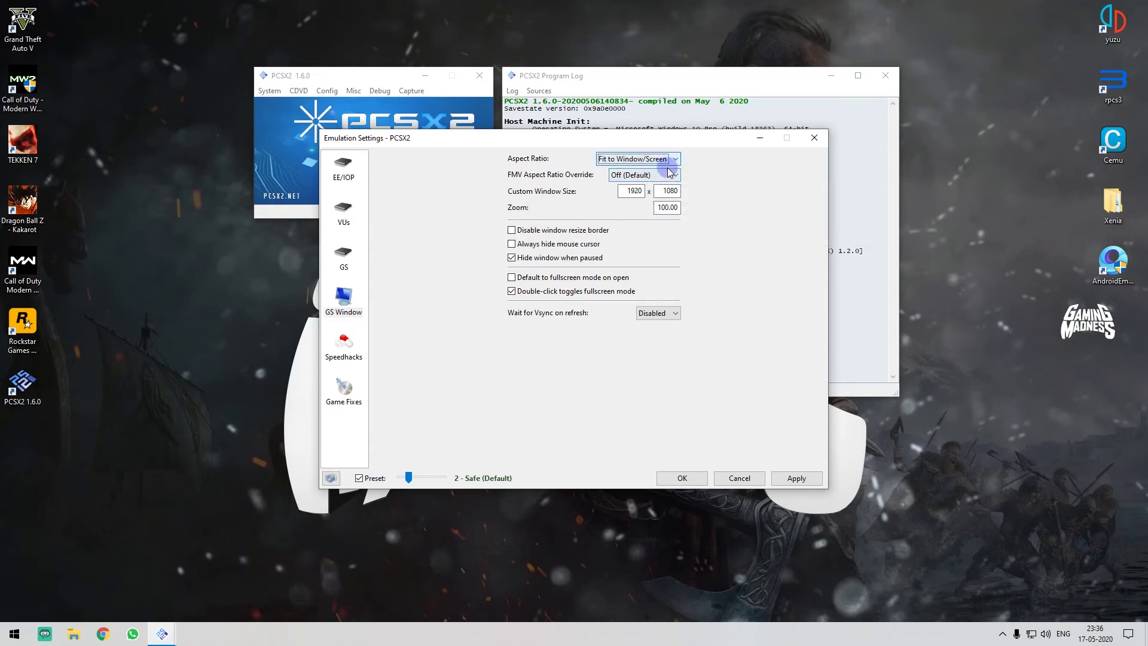
pyautogui.click(671, 175)
pyautogui.click(671, 175)
pyautogui.click(671, 174)
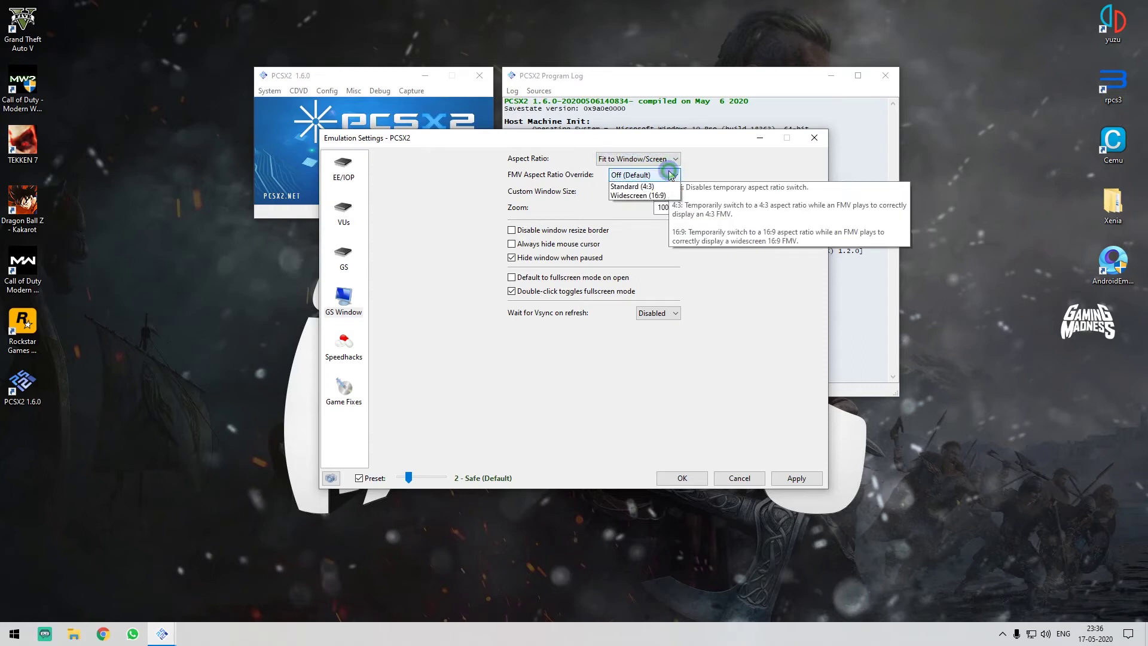
pyautogui.click(660, 206)
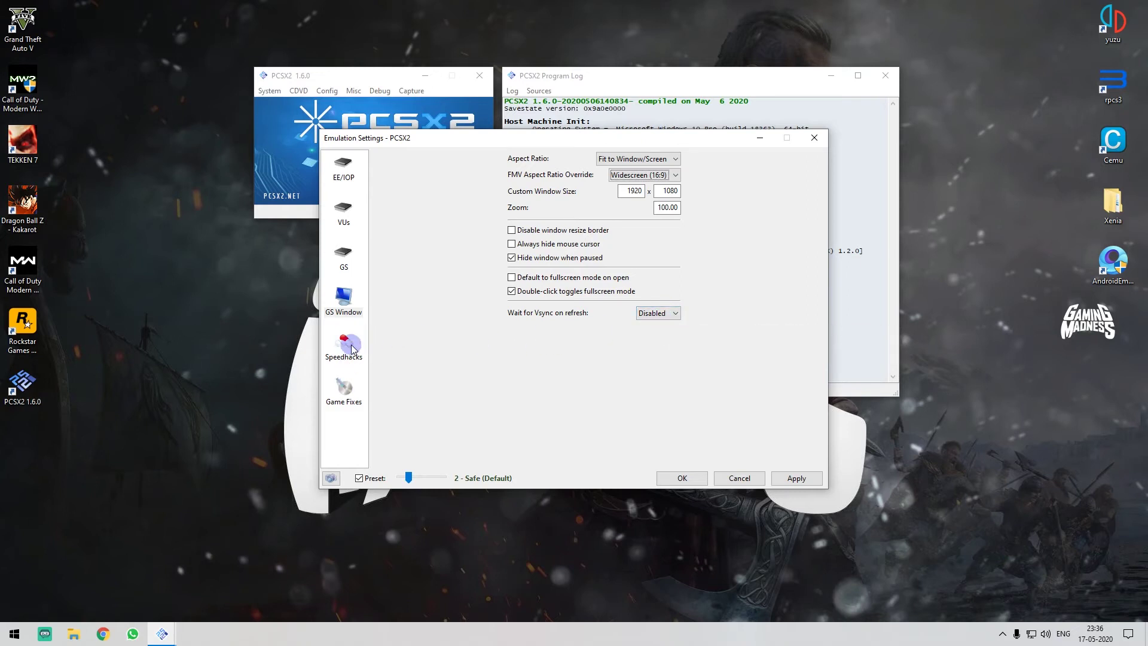
# Step: Review the EE/IOP, VUs, GS and Speedhacks pages, ending on GS Window settings
pyautogui.click(348, 177)
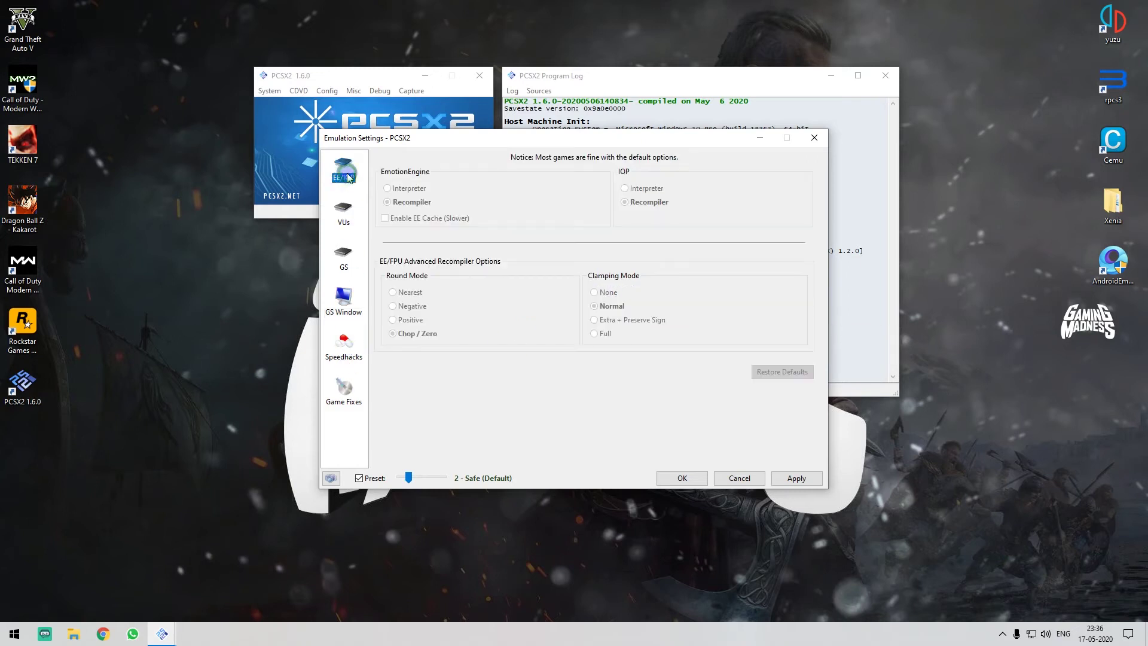
pyautogui.click(347, 209)
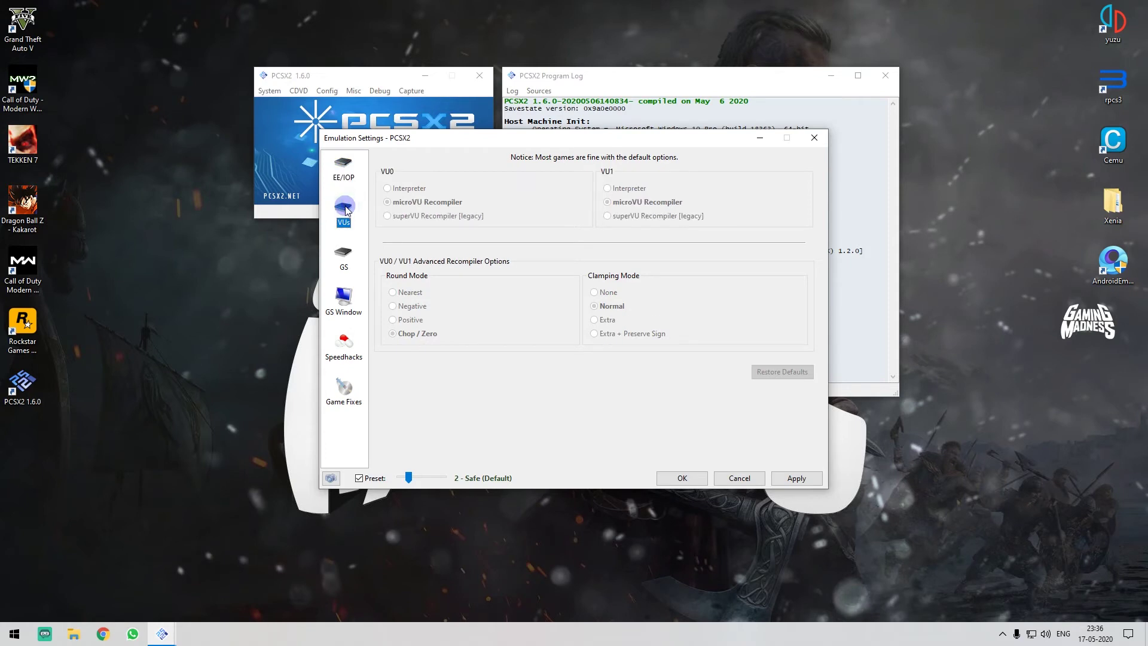
pyautogui.click(349, 259)
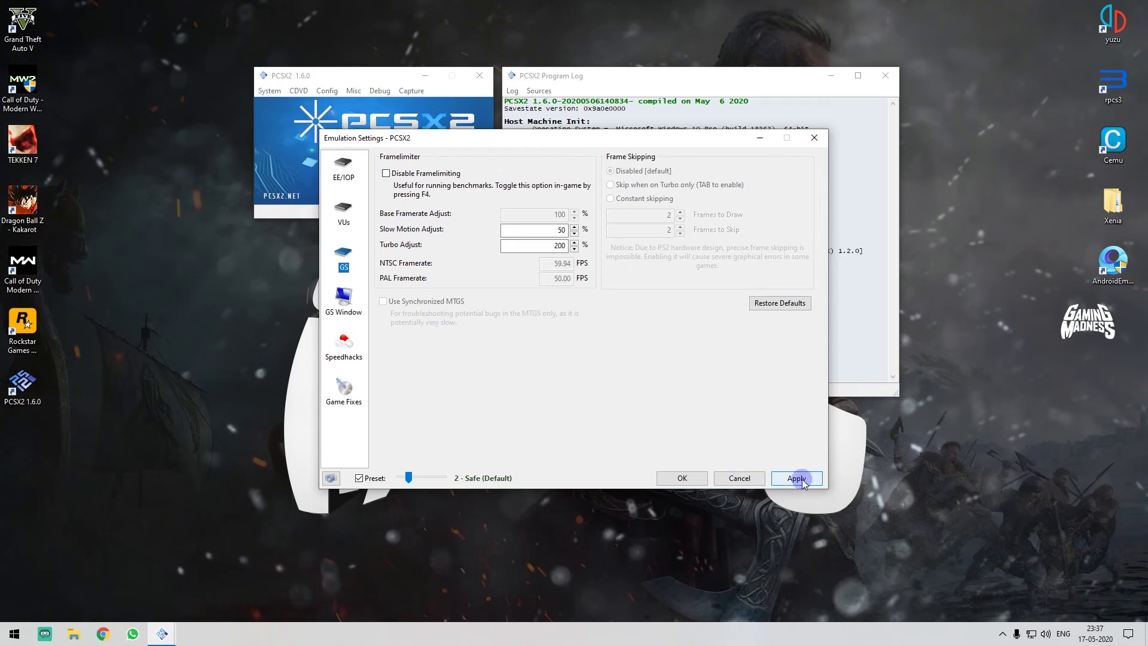
pyautogui.click(345, 345)
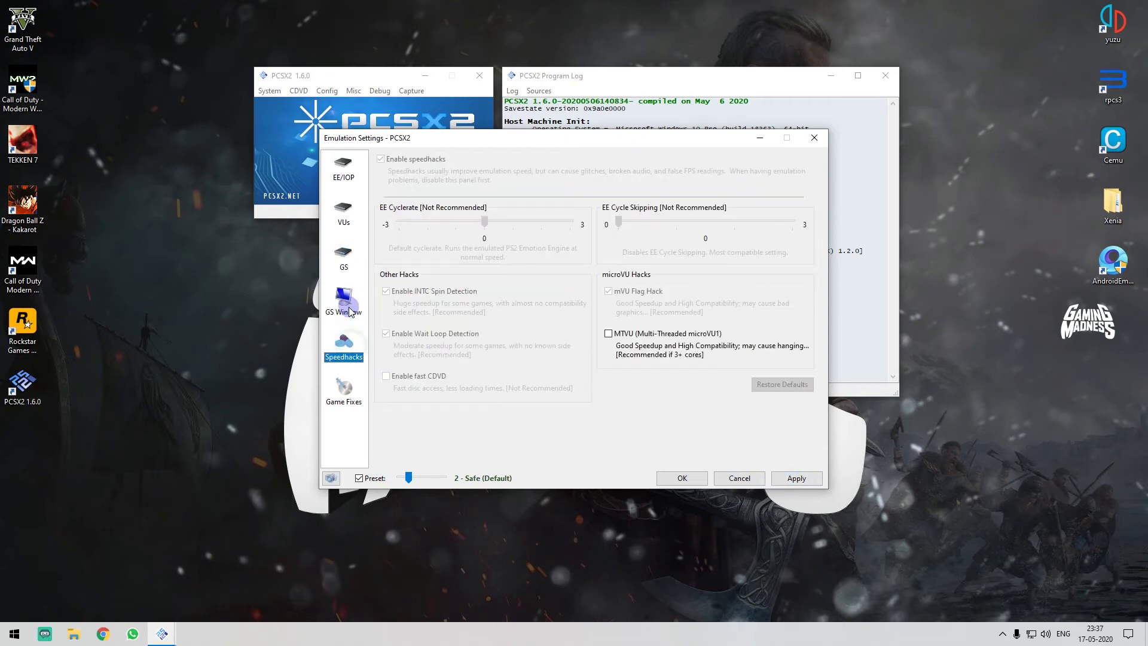
pyautogui.click(345, 302)
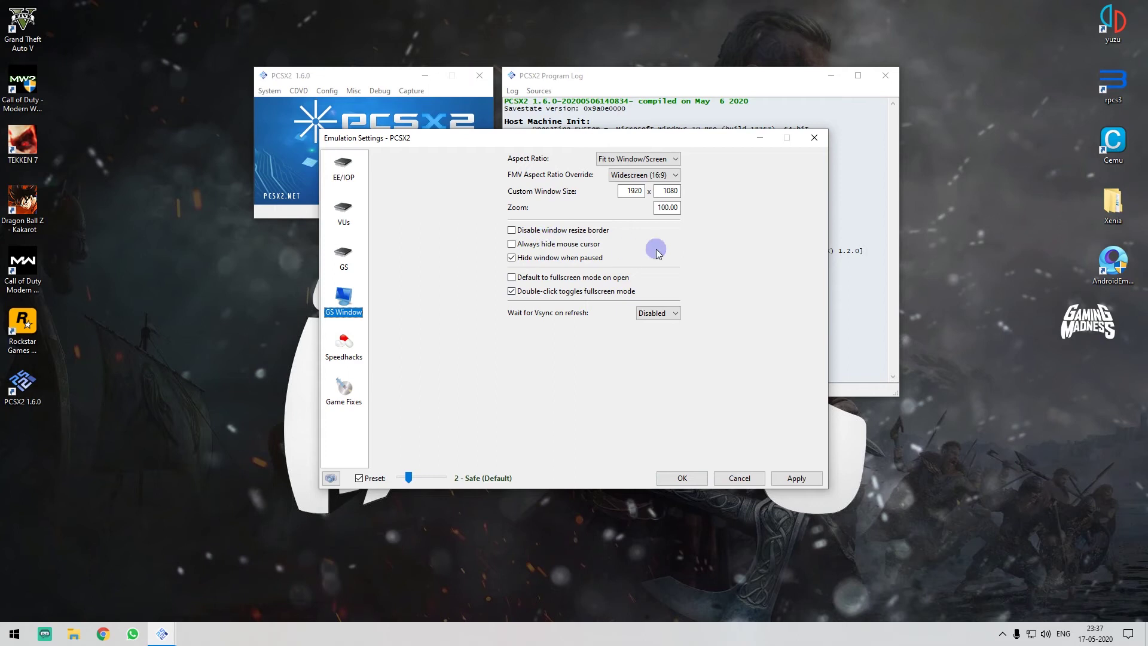
pyautogui.moveTo(588, 249)
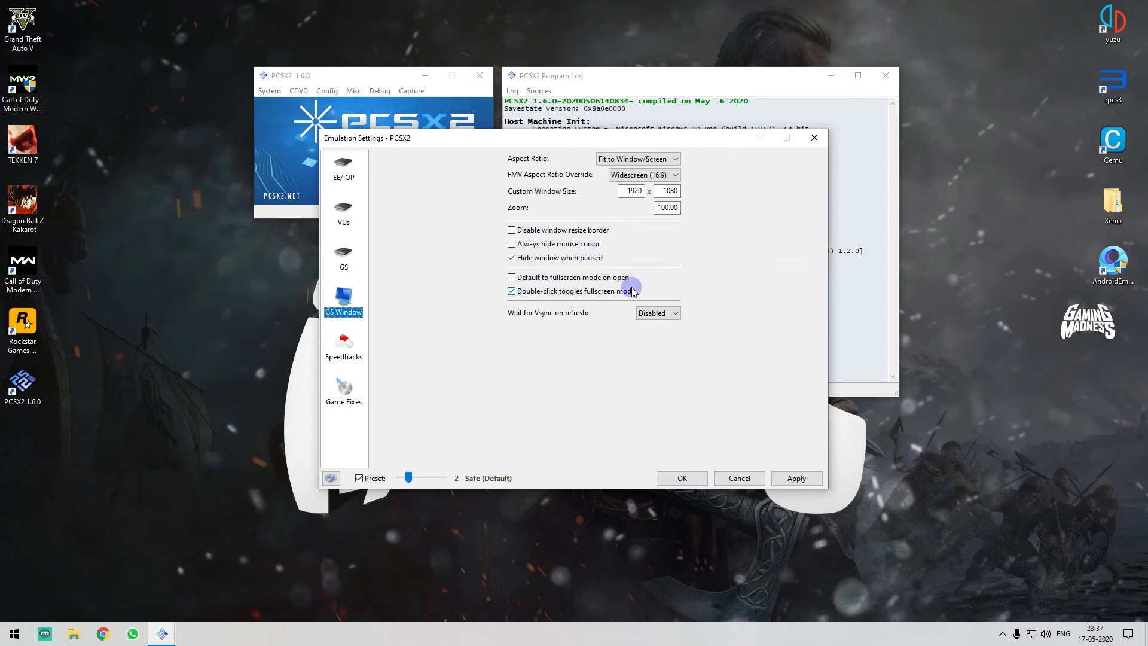
# Step: Apply the emulation settings and close the dialog with OK
pyautogui.click(805, 478)
pyautogui.click(682, 479)
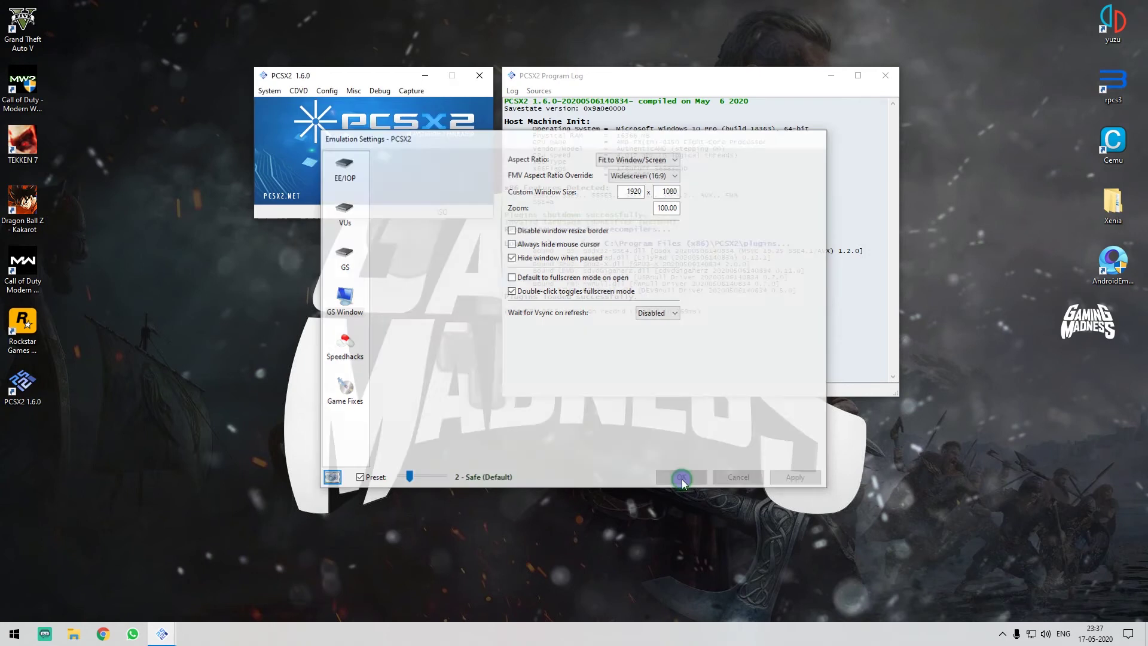
pyautogui.click(326, 91)
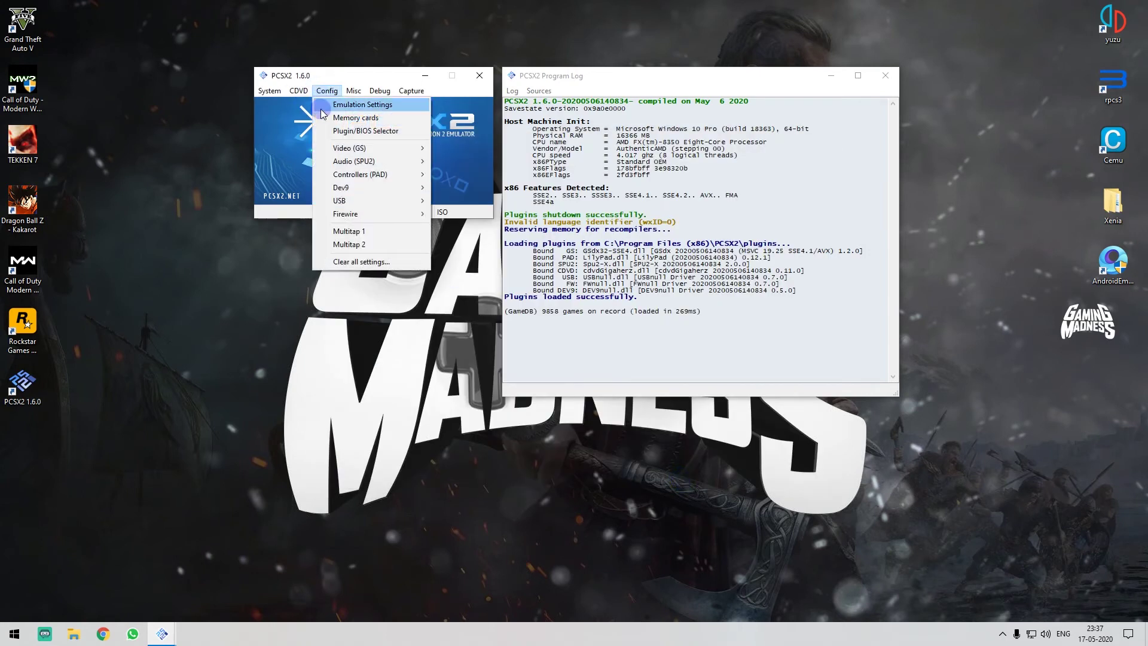
# Step: In the LilyPad plugin settings, check Pad 1 bindings and its Dualshock 2 type, then confirm with OK
pyautogui.moveTo(350, 190)
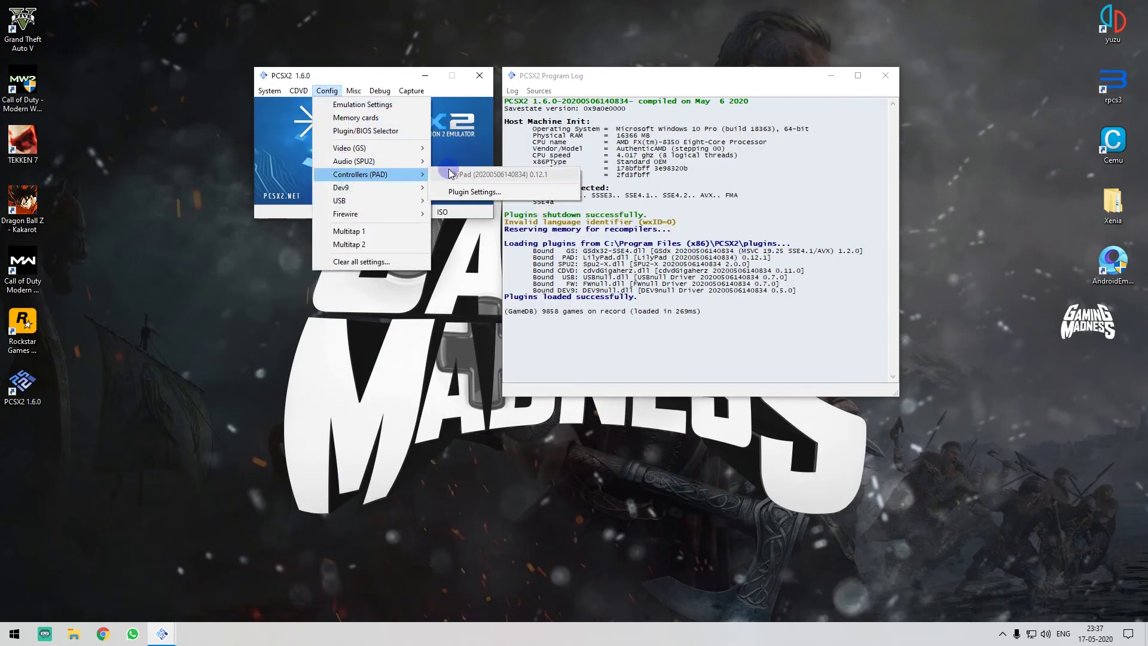
pyautogui.click(484, 191)
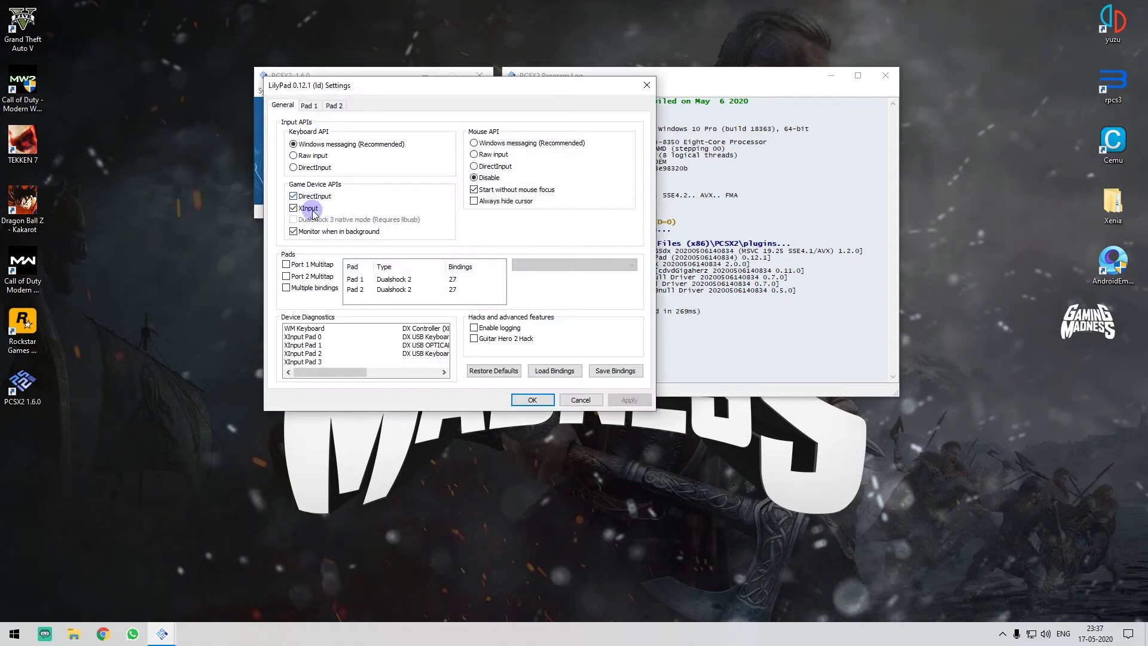
pyautogui.click(308, 106)
pyautogui.click(280, 106)
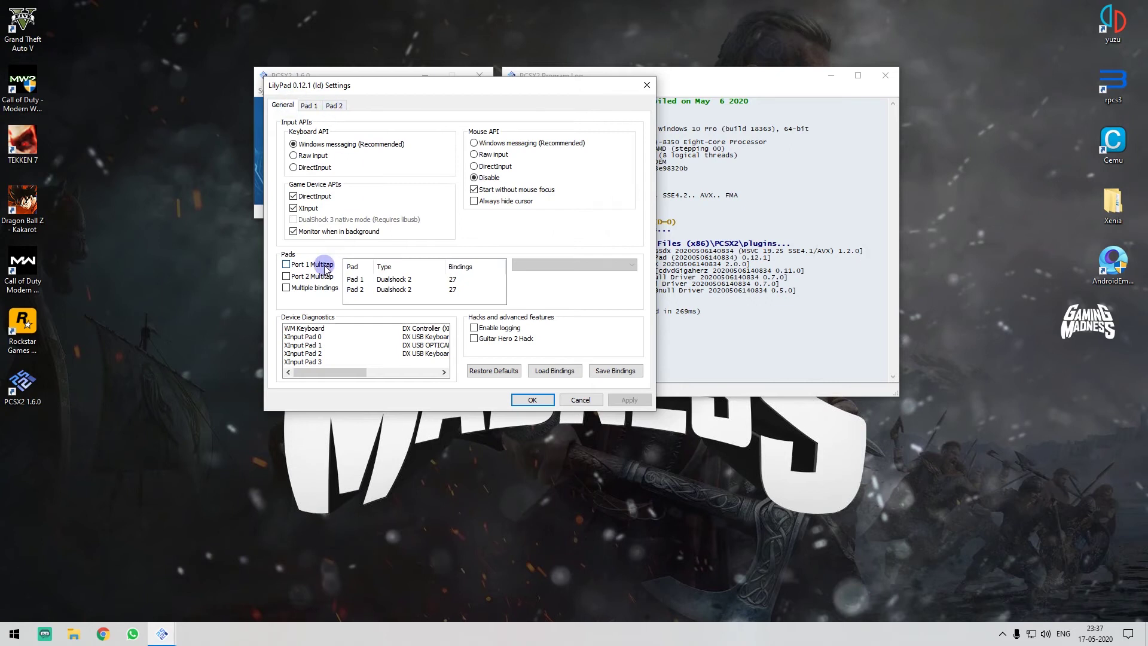
pyautogui.click(362, 279)
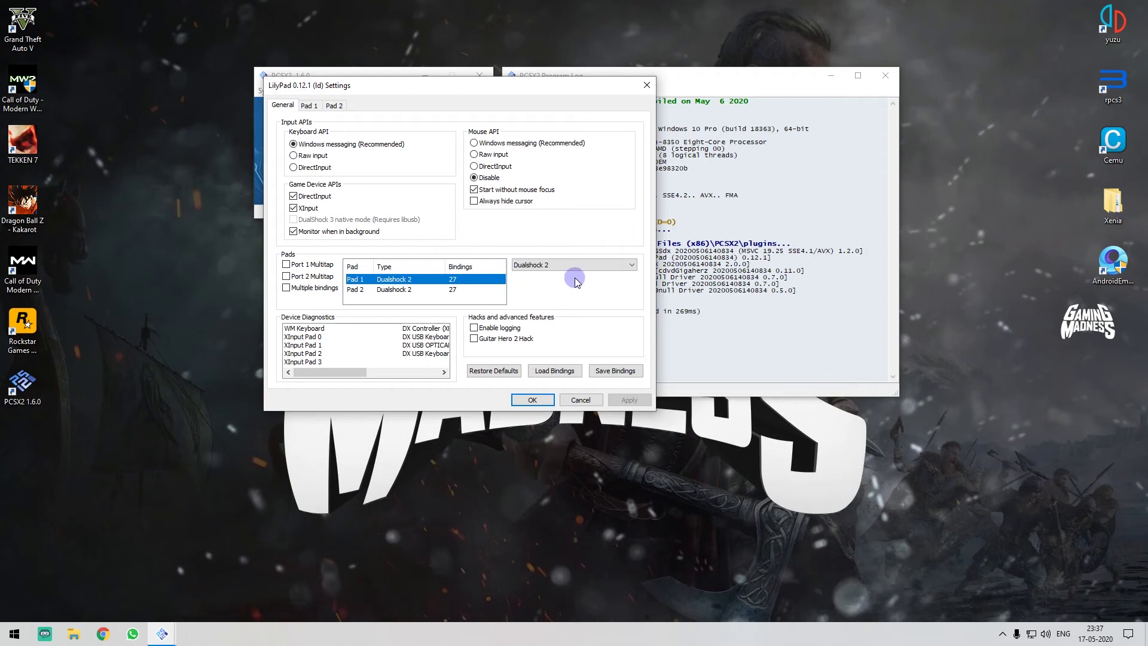
pyautogui.click(544, 401)
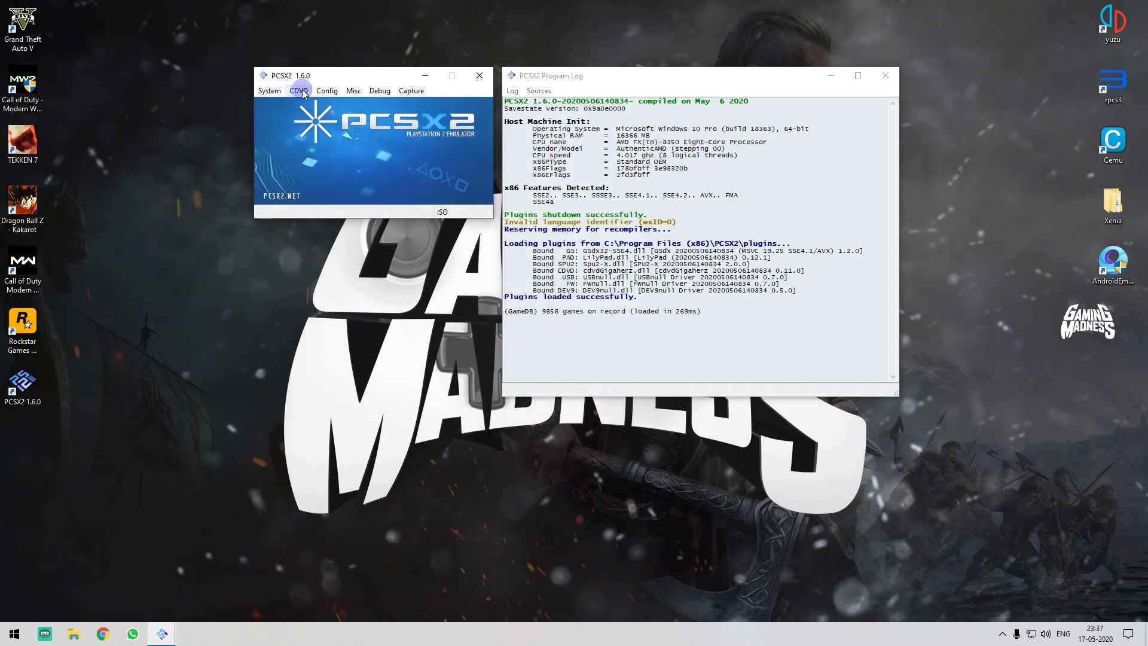
# Step: Choose System > Boot ISO (fast) to open the disc image picker on EMU (F:)\PS 2
pyautogui.click(298, 91)
pyautogui.click(270, 92)
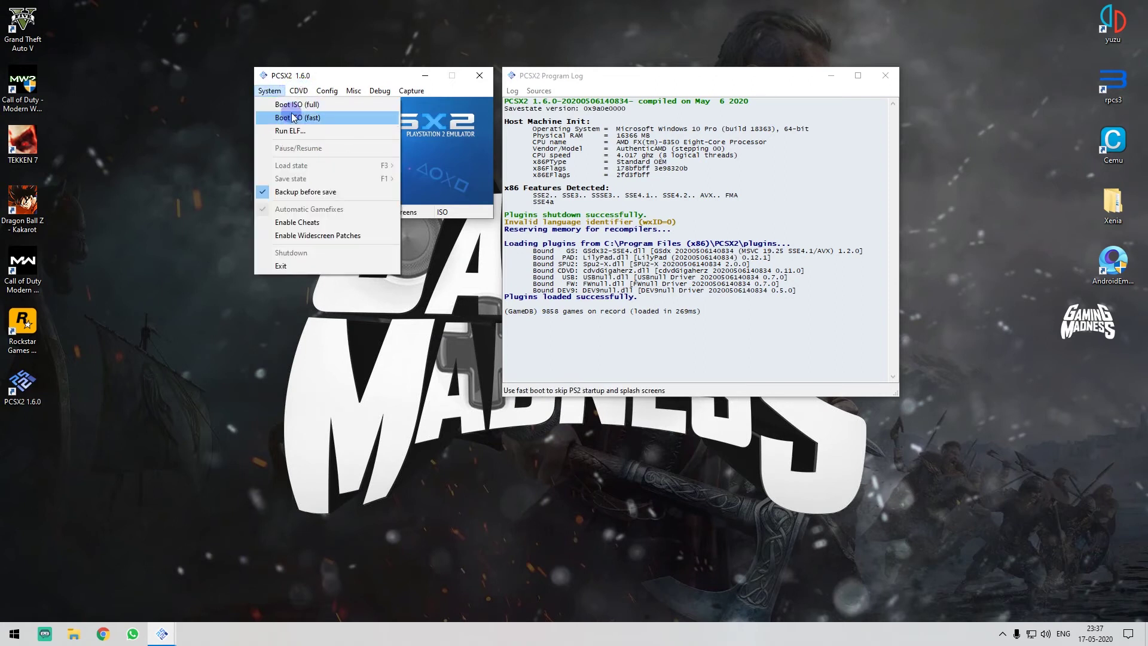
pyautogui.click(293, 117)
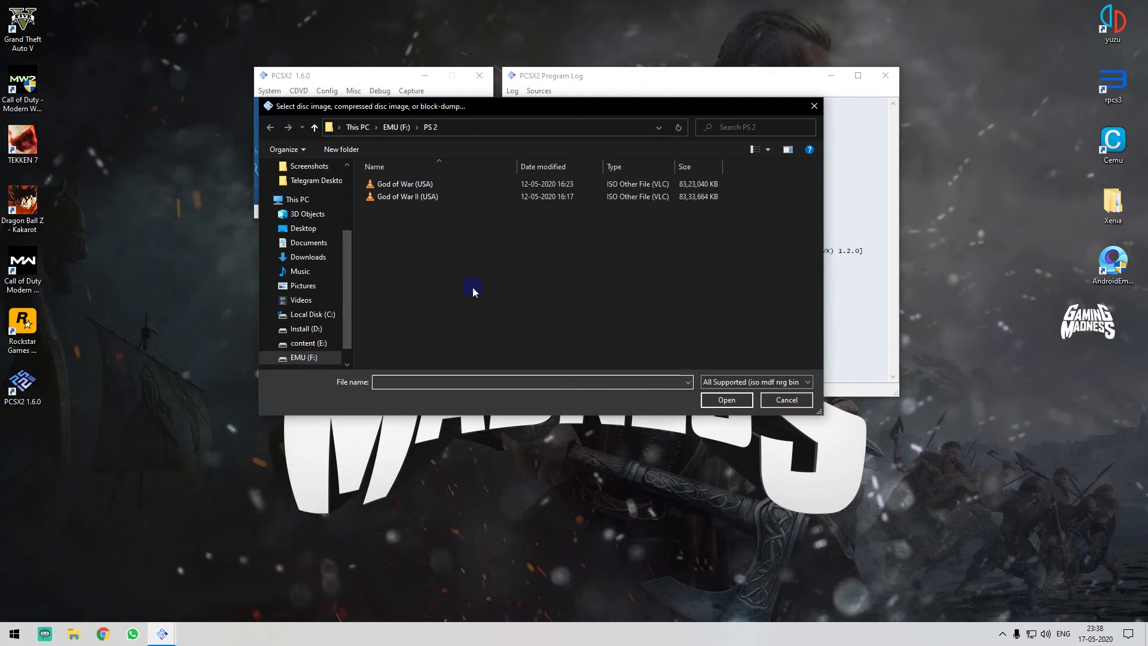